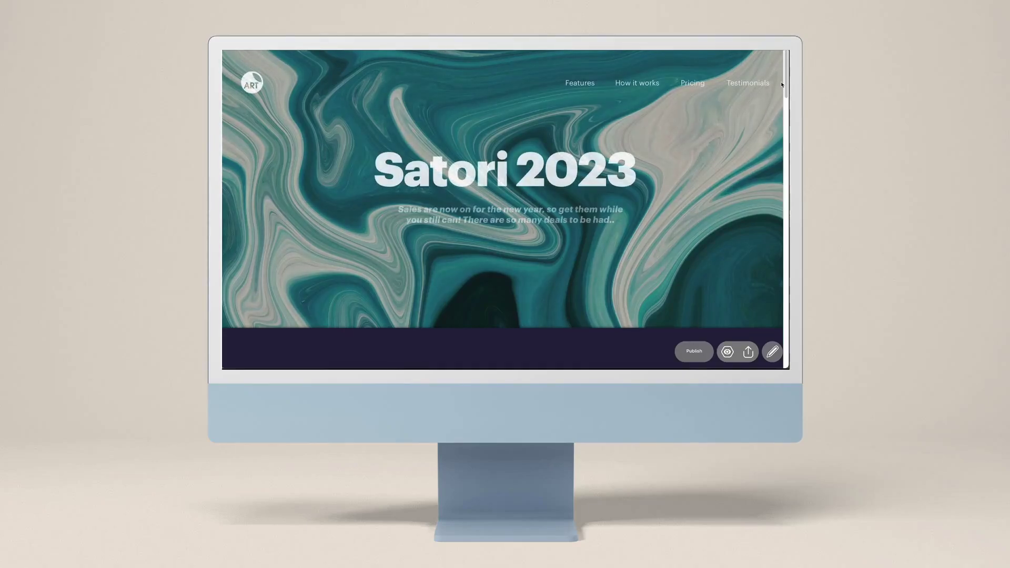
Browse example Readymag sites, then bring up the Satori Graphics 2023 poster project in the editor
{"action": "left_click_drag", "start_coordinate": [784, 78], "coordinate": [767, 213]}
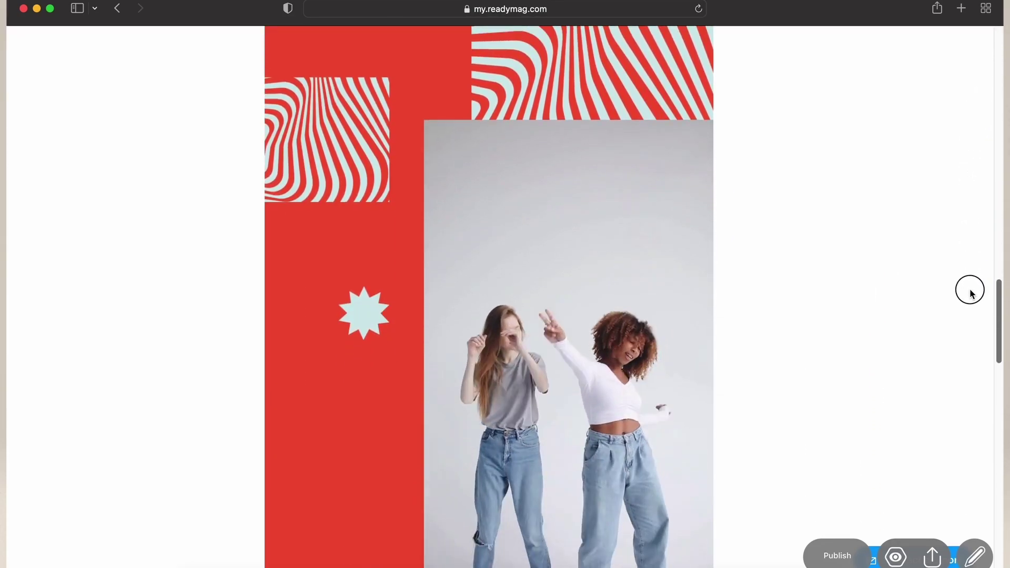
{"action": "mouse_move", "coordinate": [971, 294]}
{"action": "left_mouse_down"}
{"action": "mouse_move", "coordinate": [963, 329]}
{"action": "mouse_move", "coordinate": [969, 277]}
{"action": "left_mouse_up"}
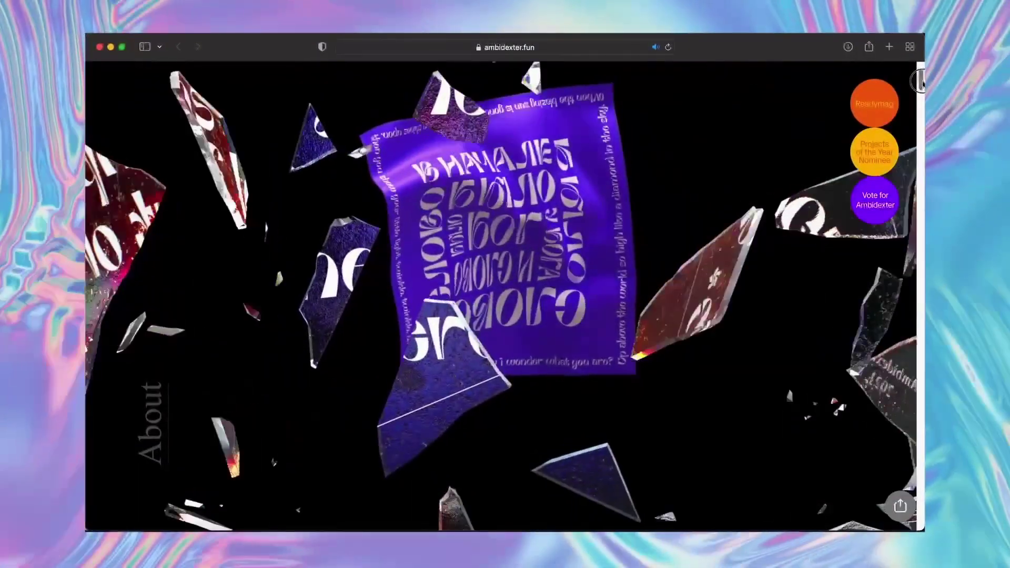
{"action": "left_click_drag", "start_coordinate": [919, 82], "coordinate": [919, 181]}
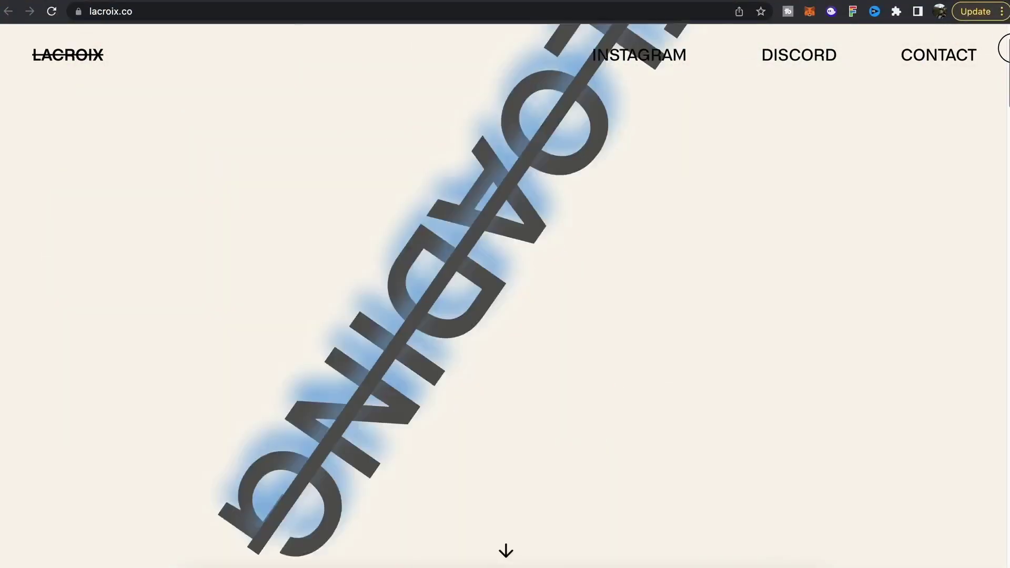
{"action": "scroll", "coordinate": [1006, 48], "scroll_direction": "down", "scroll_amount": 10}
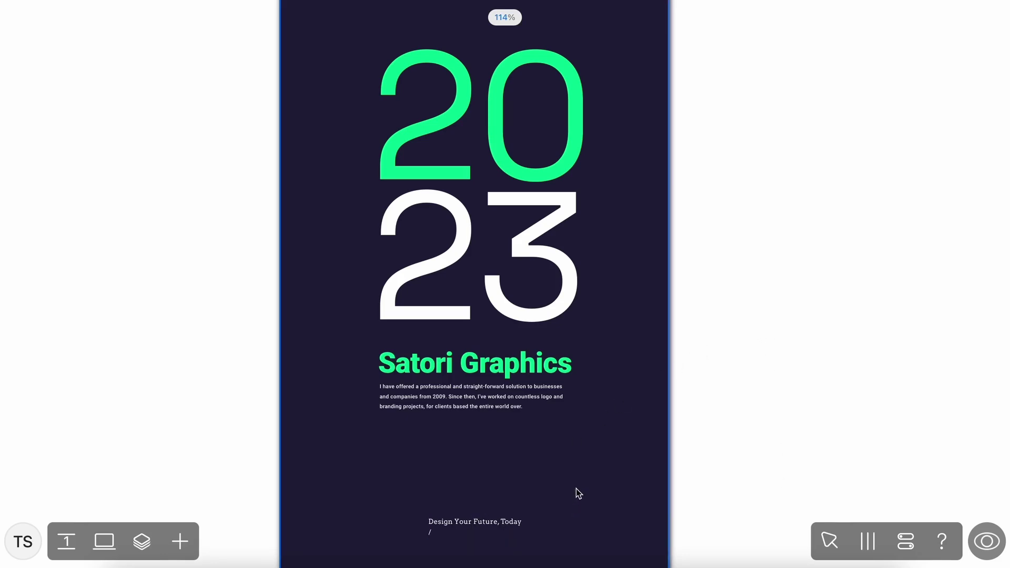
Give the 'Design Your Future, Today' tagline a Load animation with a Move effect (0s delay, 0.5s duration)
{"action": "scroll", "coordinate": [575, 488], "scroll_direction": "down", "scroll_amount": 2}
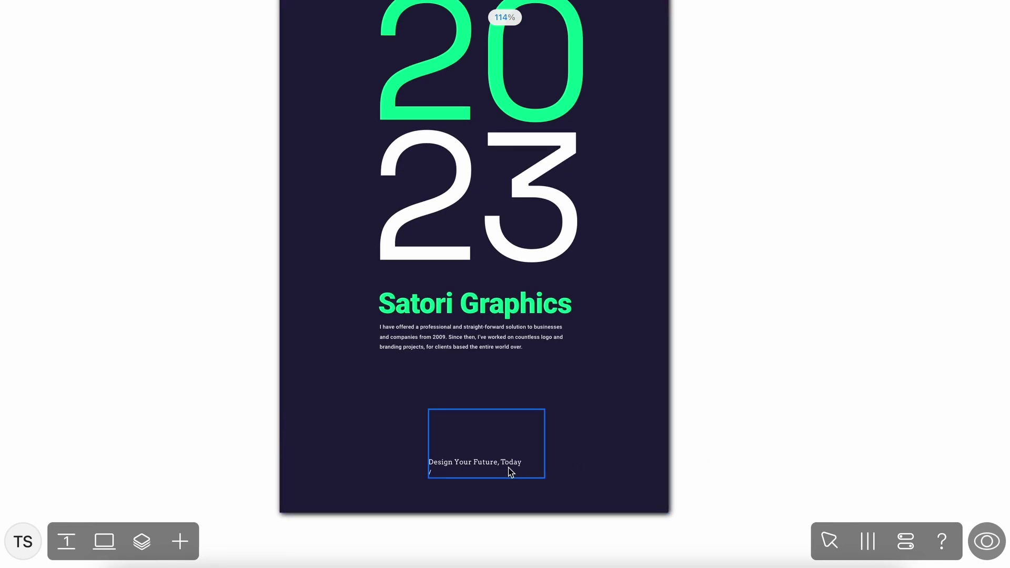
{"action": "key", "text": "ctrl+plus"}
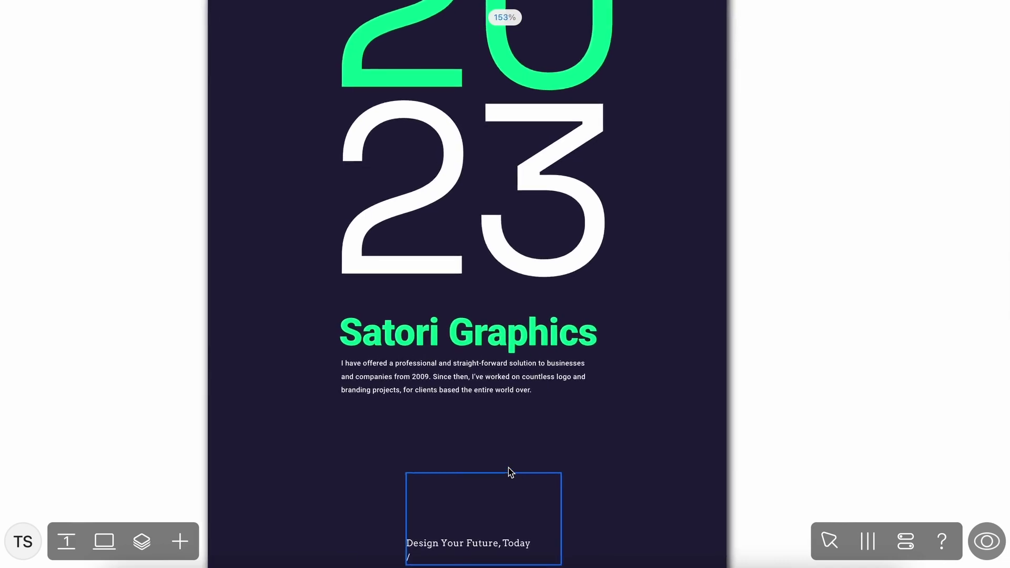
{"action": "scroll", "coordinate": [508, 468], "scroll_direction": "down", "scroll_amount": 5}
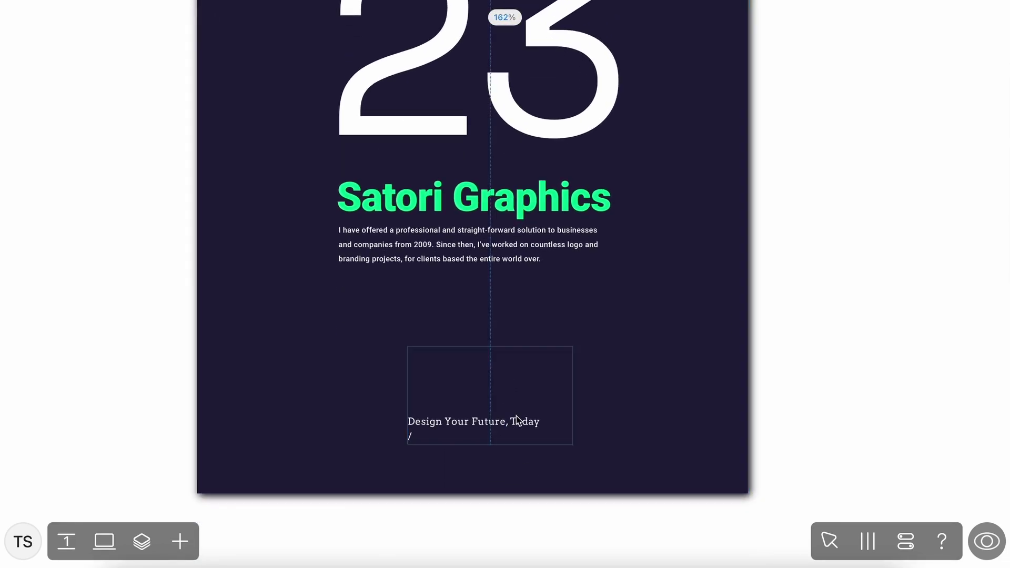
{"action": "left_click", "coordinate": [514, 421]}
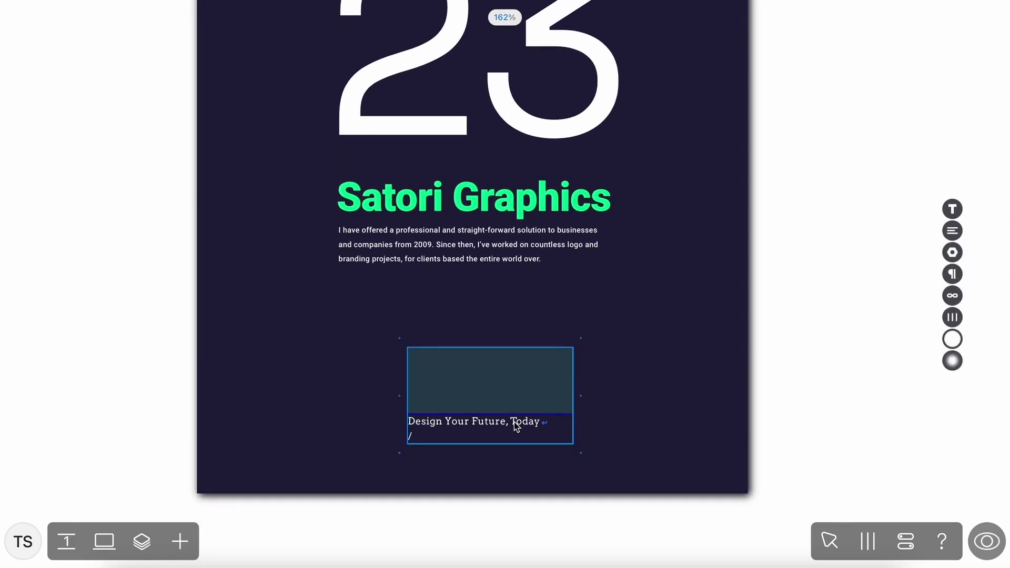
{"action": "key", "text": "Escape"}
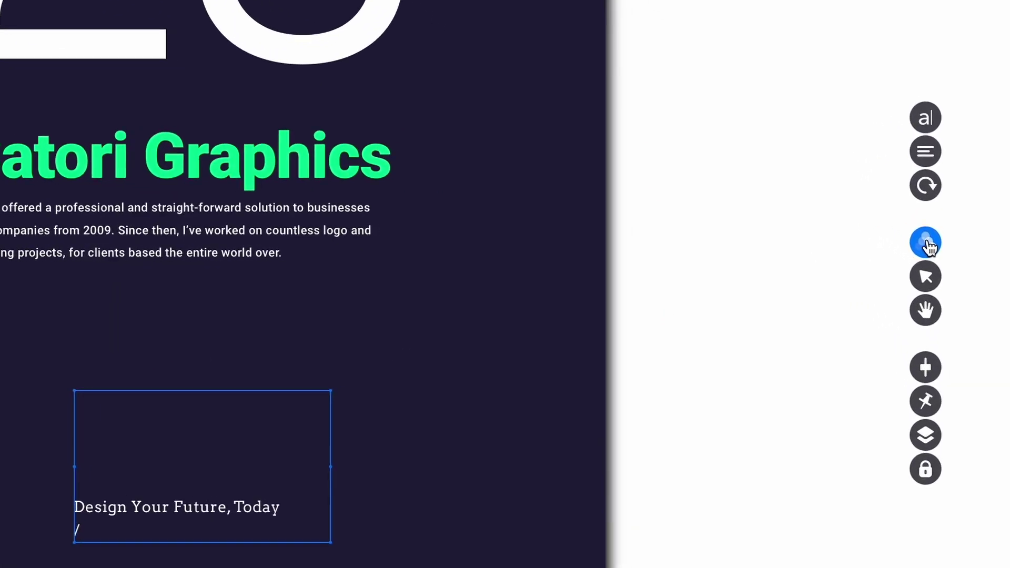
{"action": "left_click", "coordinate": [950, 252]}
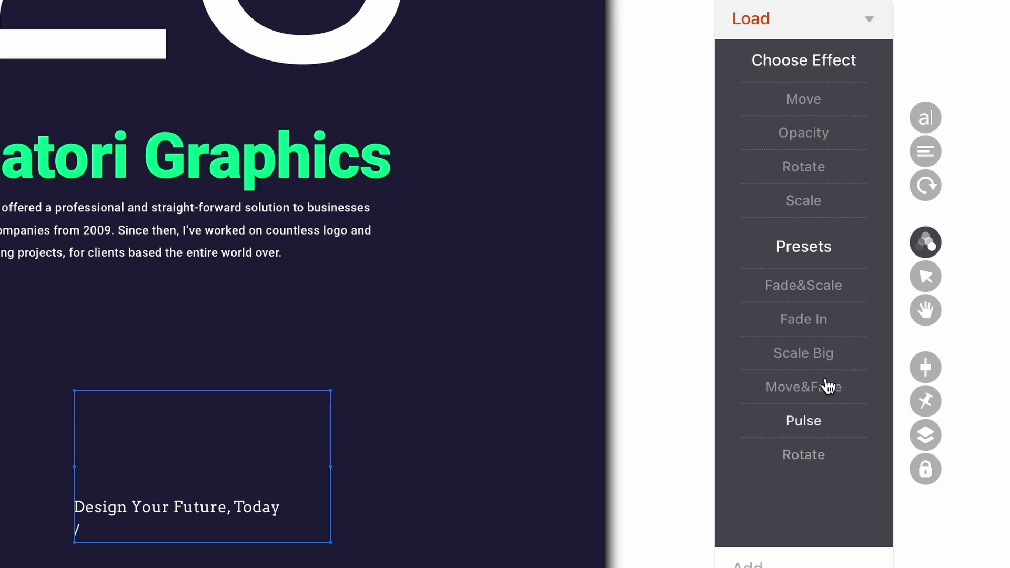
{"action": "left_click", "coordinate": [821, 101]}
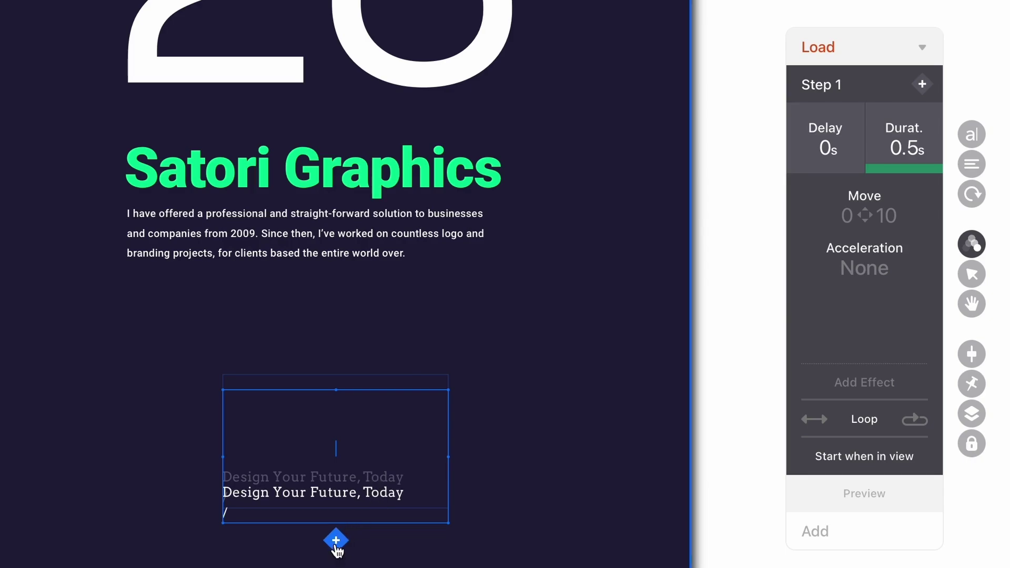
Set the tagline's Move offset to 0/-32 with a 2s delay and 0.7s duration, previewing it
{"action": "left_click_drag", "start_coordinate": [336, 542], "coordinate": [335, 475]}
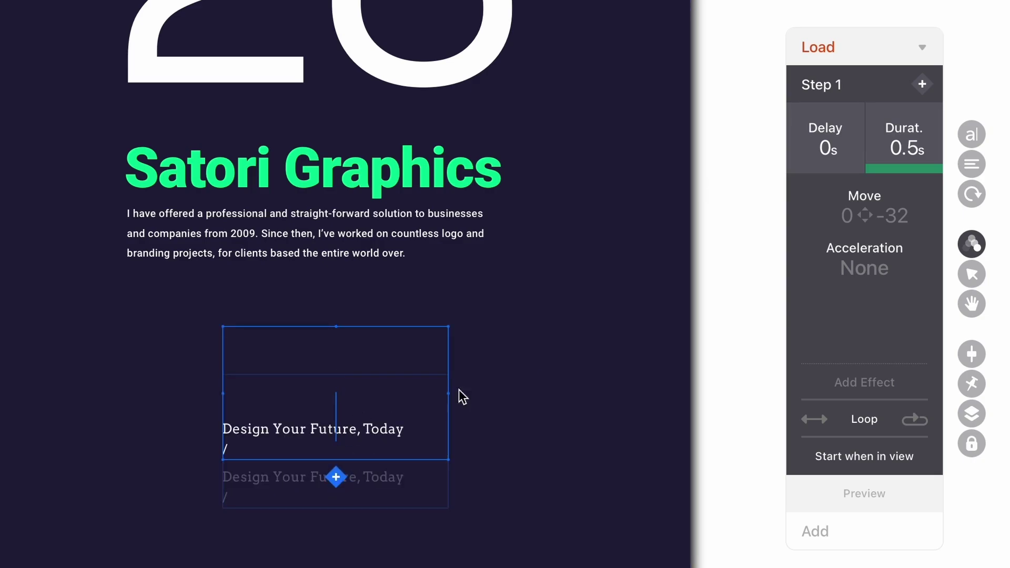
{"action": "left_click", "coordinate": [865, 493]}
{"action": "left_click_drag", "start_coordinate": [839, 150], "coordinate": [838, 65]}
{"action": "left_click_drag", "start_coordinate": [916, 157], "coordinate": [915, 141]}
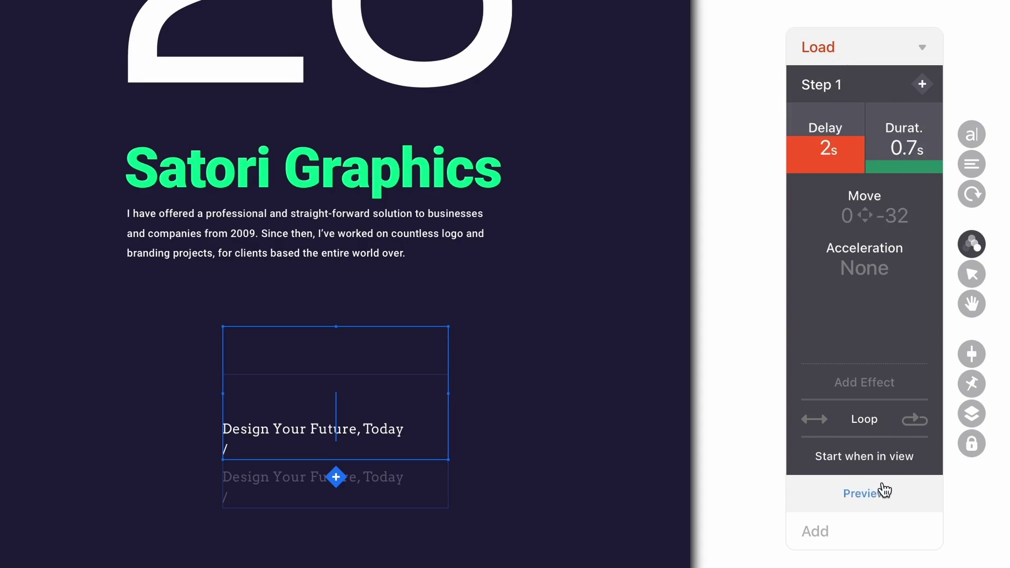
{"action": "left_click", "coordinate": [878, 495]}
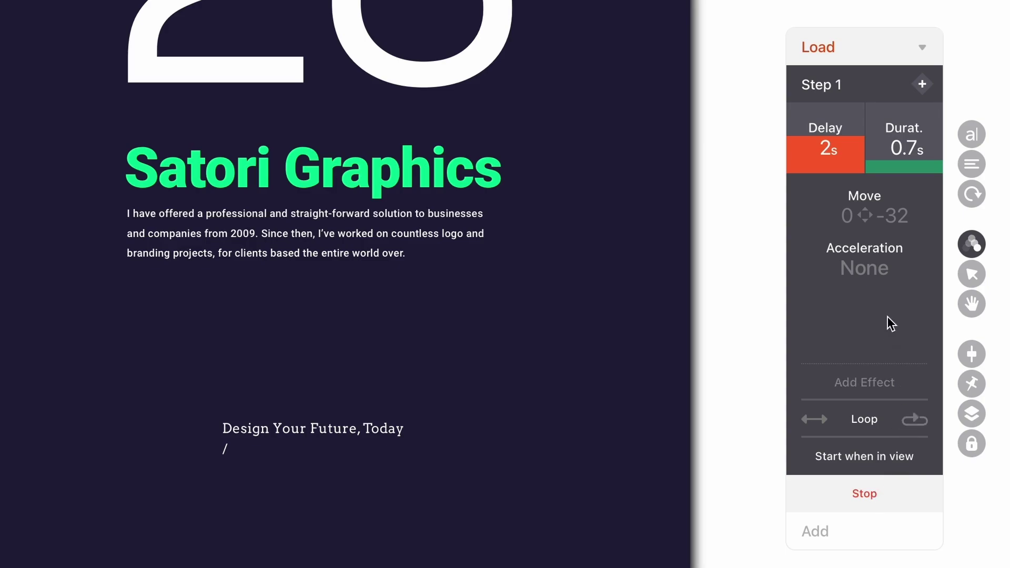
Set the tagline animation's acceleration to Ease Both and preview it
{"action": "left_click", "coordinate": [868, 509]}
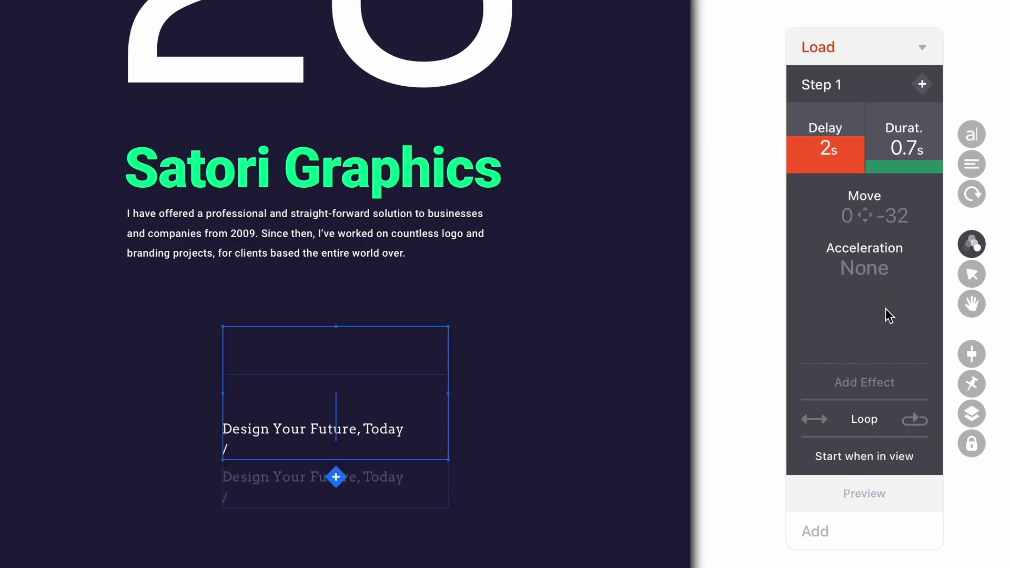
{"action": "left_click", "coordinate": [864, 267]}
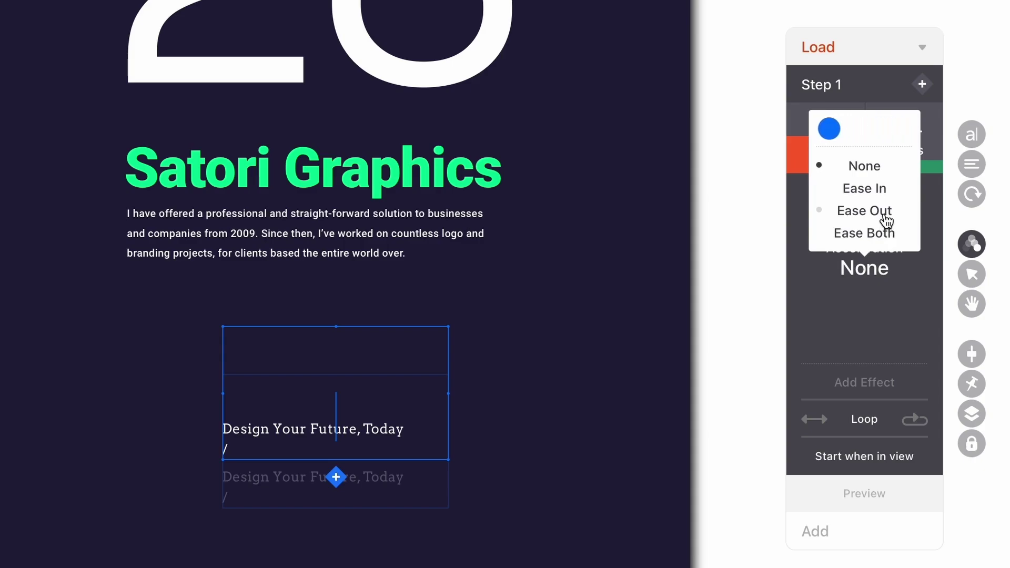
{"action": "left_click", "coordinate": [888, 233]}
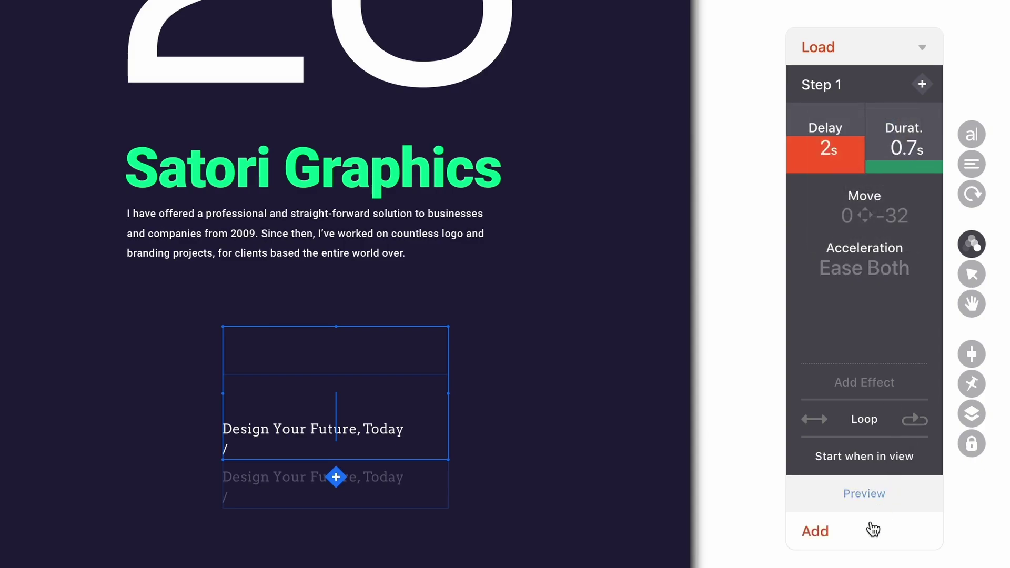
{"action": "left_click", "coordinate": [866, 497]}
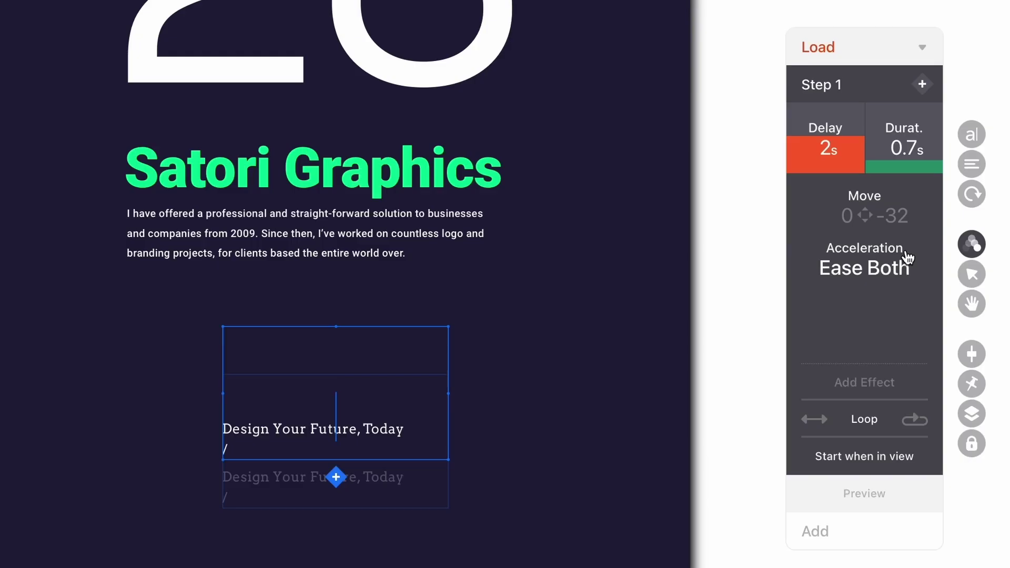
Add an Opacity effect fading from 0 to 100 and preview the combined move and fade
{"action": "left_click", "coordinate": [867, 385]}
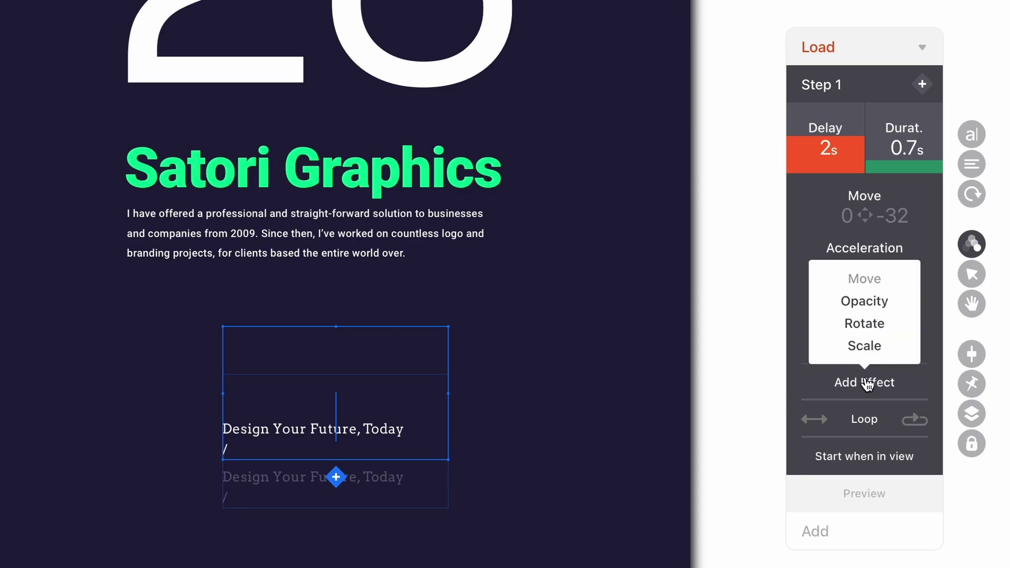
{"action": "left_click", "coordinate": [888, 305]}
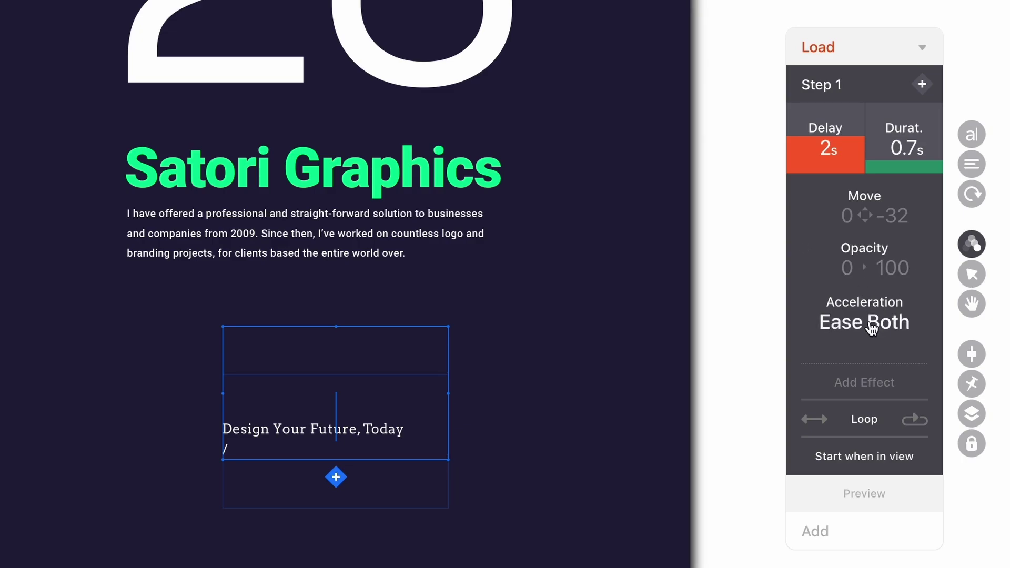
{"action": "left_click", "coordinate": [868, 492]}
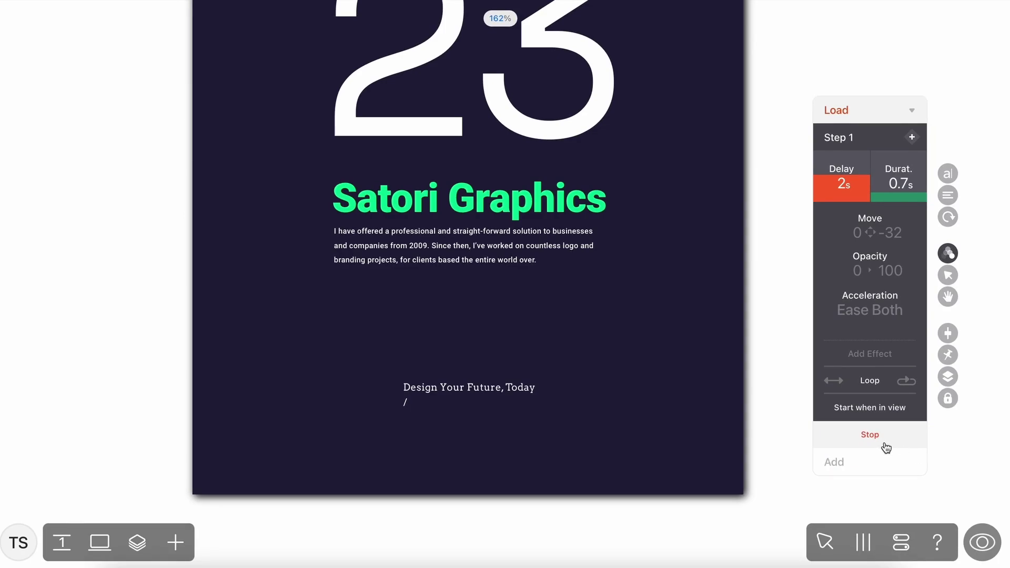
{"action": "left_click", "coordinate": [883, 444]}
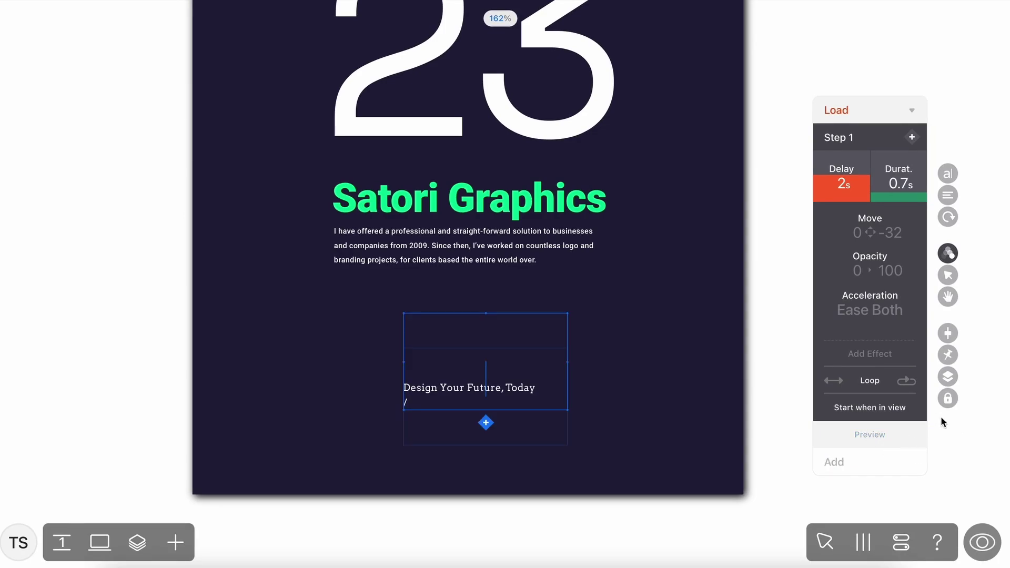
{"action": "left_click", "coordinate": [981, 542]}
{"action": "scroll", "coordinate": [822, 409], "scroll_direction": "down", "scroll_amount": 5}
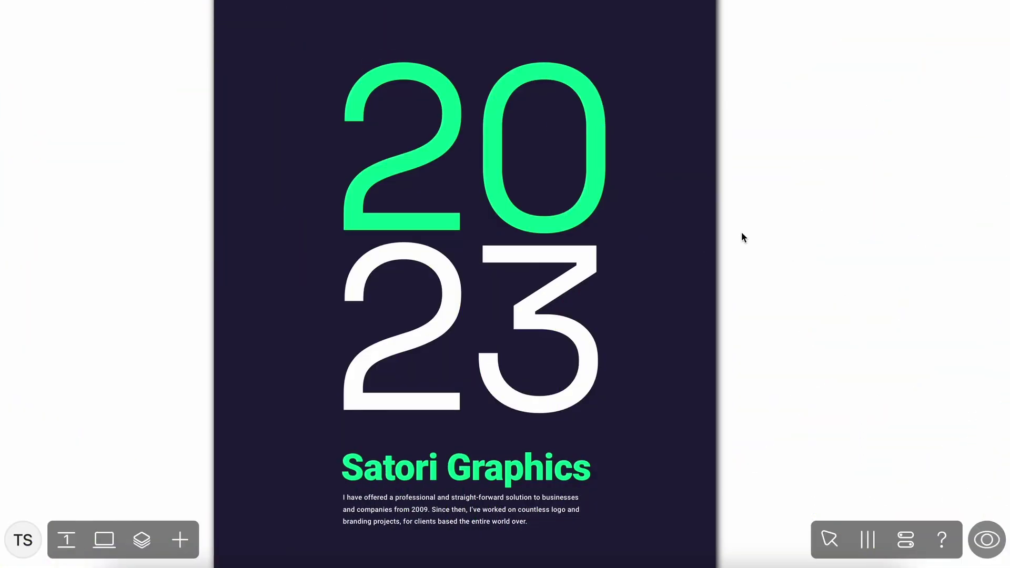
{"action": "left_click", "coordinate": [552, 214]}
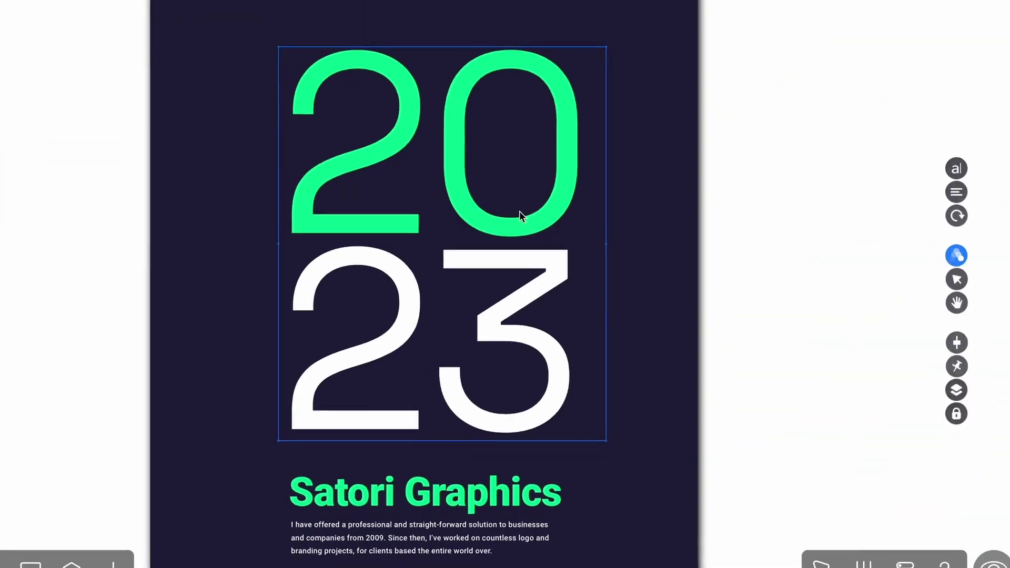
Switch the 2023 numerals' animation to a Scroll trigger with a Rotate effect from 0 to 360
{"action": "left_click", "coordinate": [954, 262]}
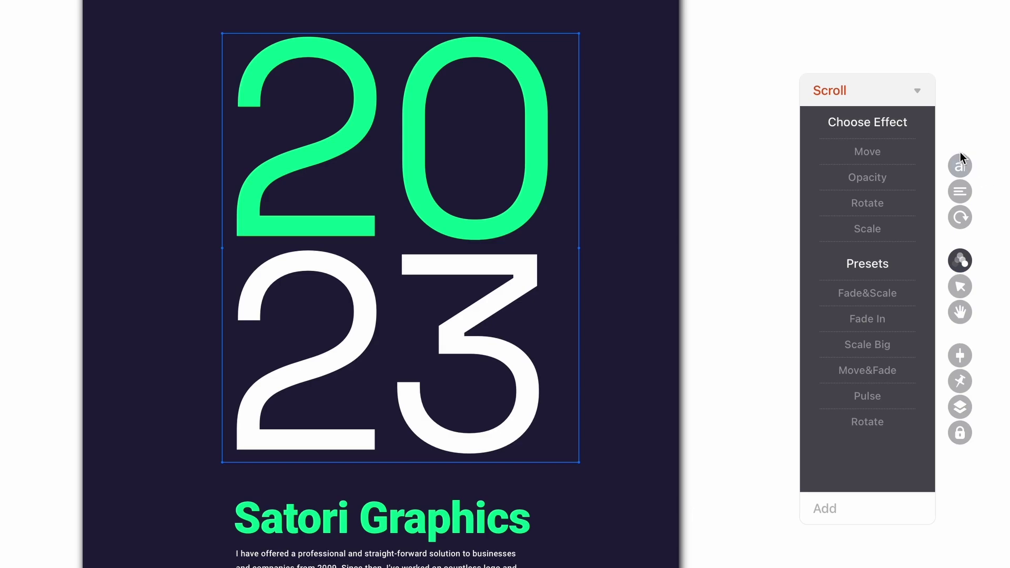
{"action": "left_click", "coordinate": [850, 93]}
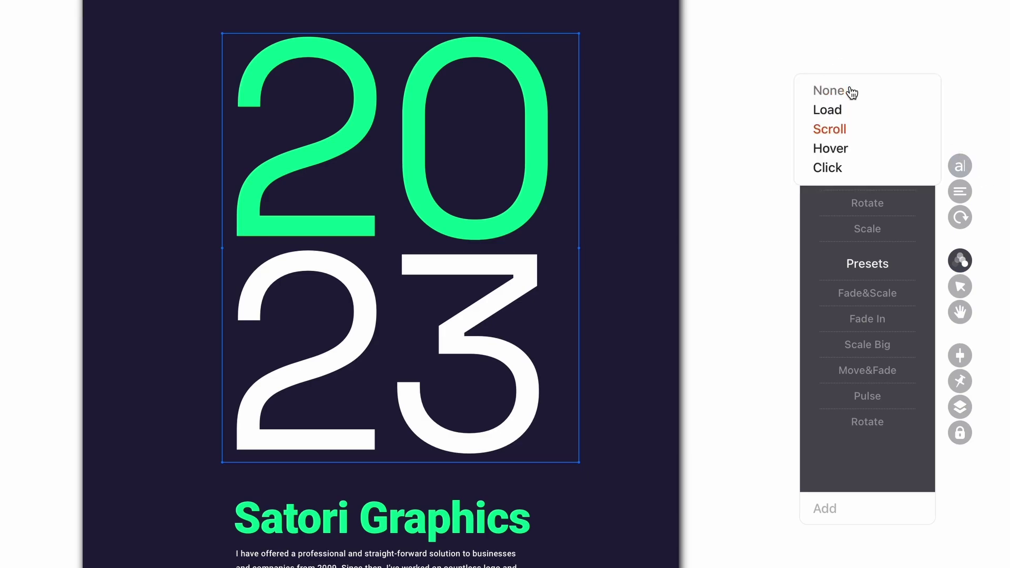
{"action": "left_click", "coordinate": [859, 135]}
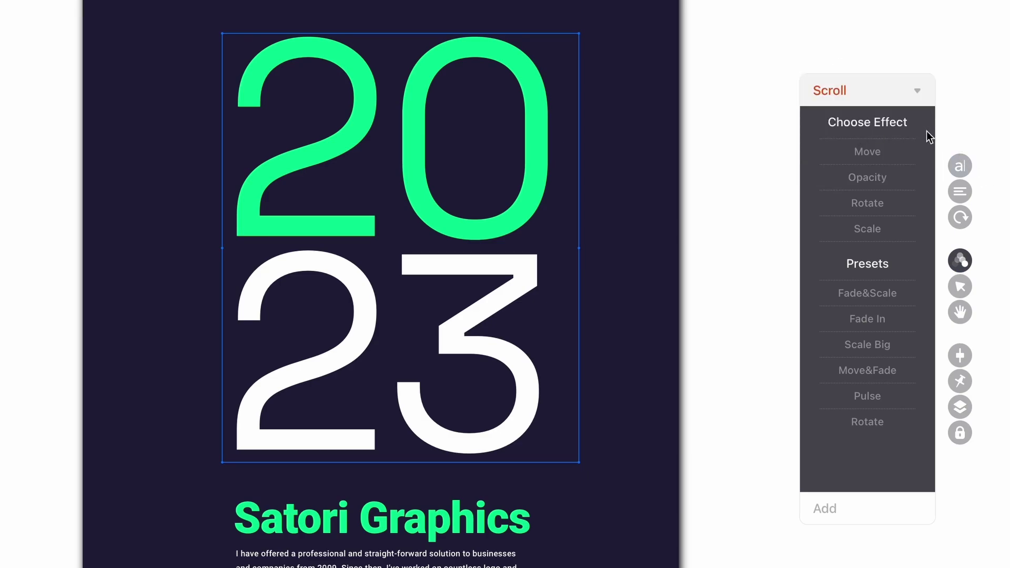
{"action": "left_click", "coordinate": [867, 204]}
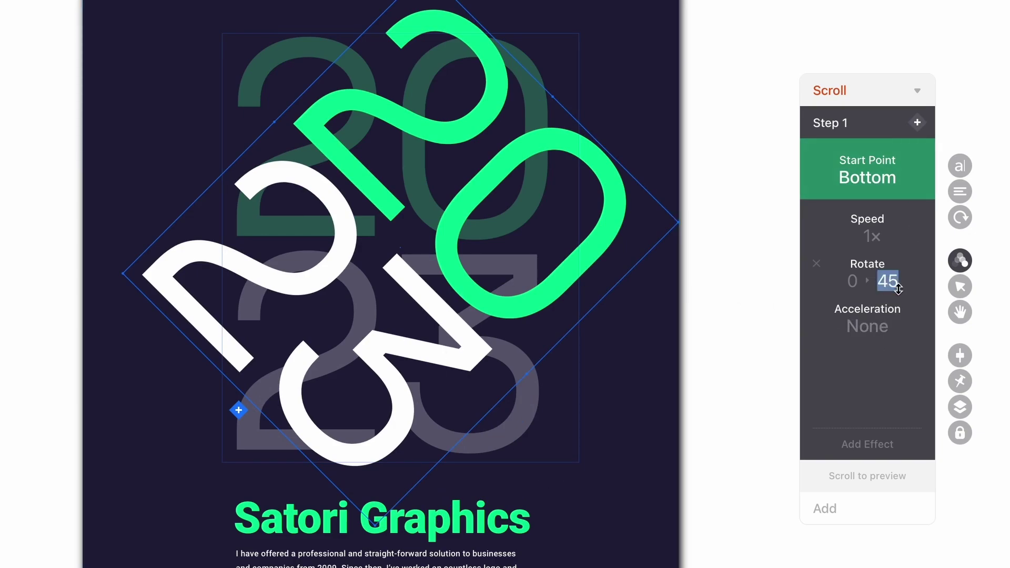
{"action": "type", "text": "360"}
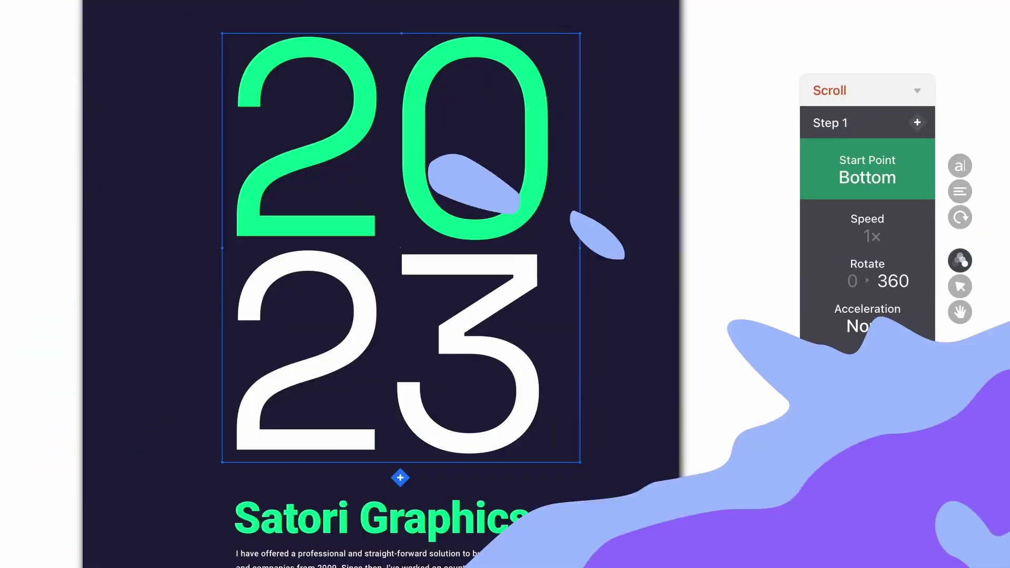
Give the rotation Ease Both acceleration and 0.75× speed, then preview it while scrolling
{"action": "left_click", "coordinate": [879, 336]}
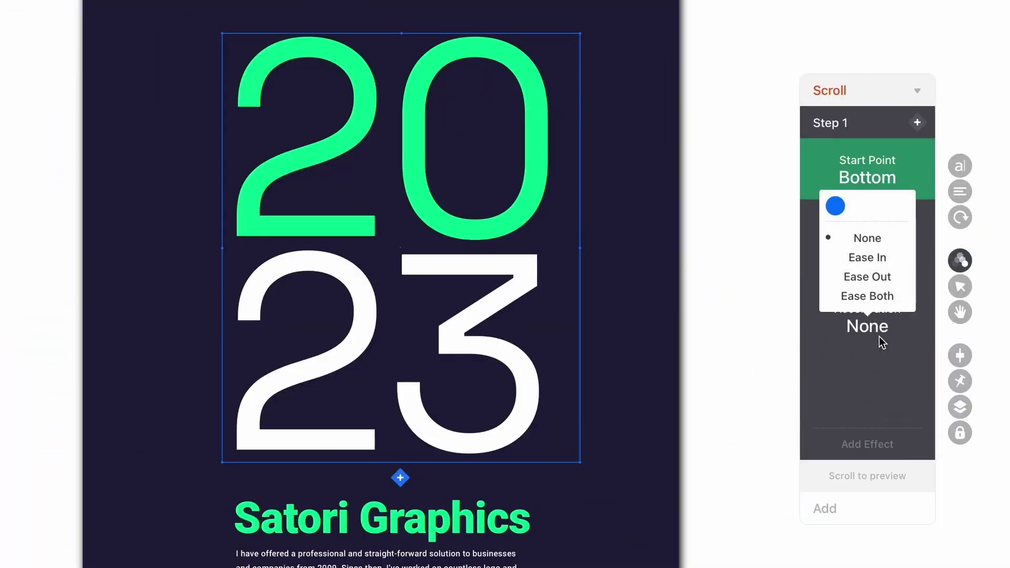
{"action": "left_click", "coordinate": [875, 297]}
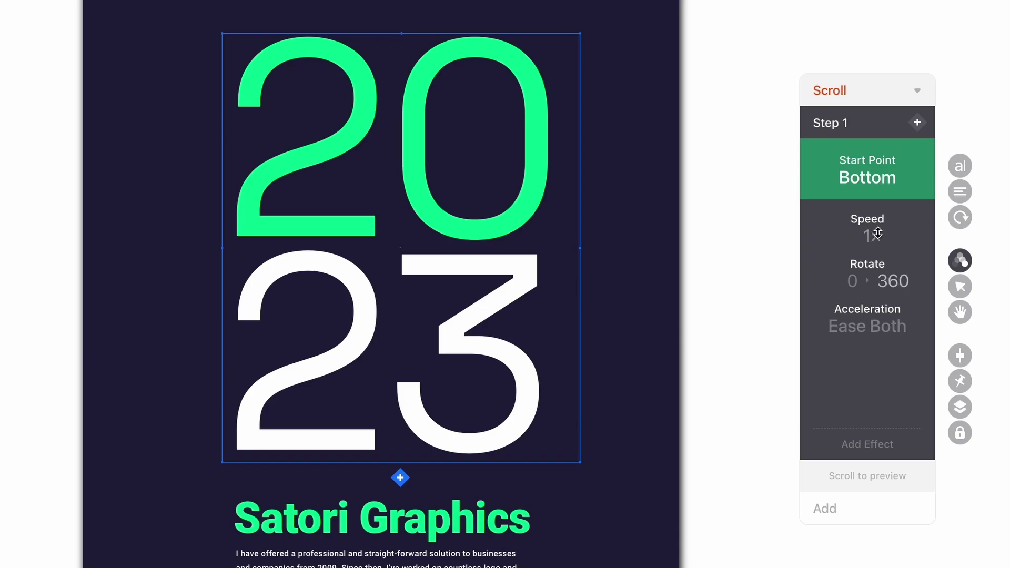
{"action": "left_click_drag", "start_coordinate": [873, 236], "coordinate": [864, 345]}
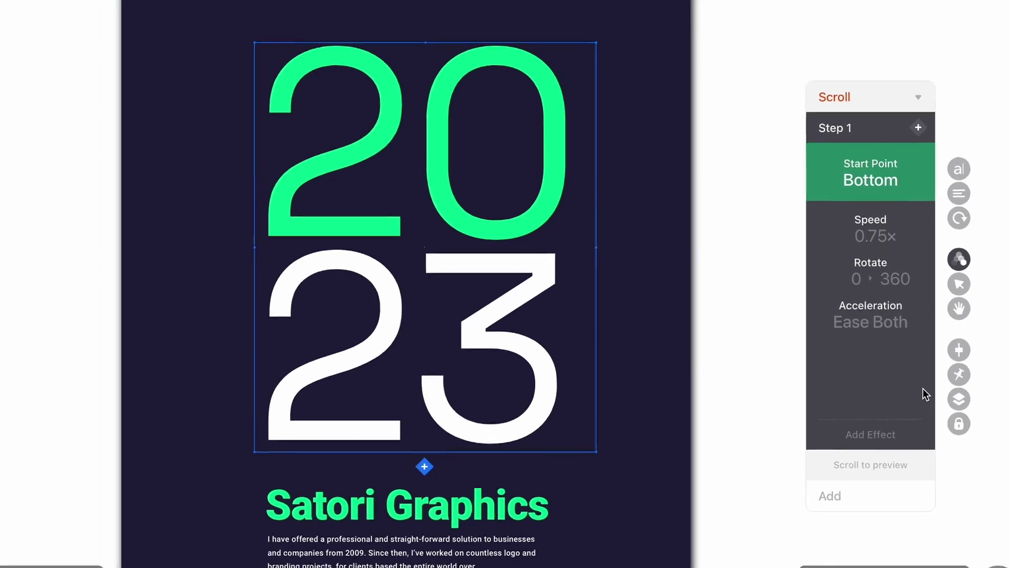
{"action": "left_click", "coordinate": [991, 548]}
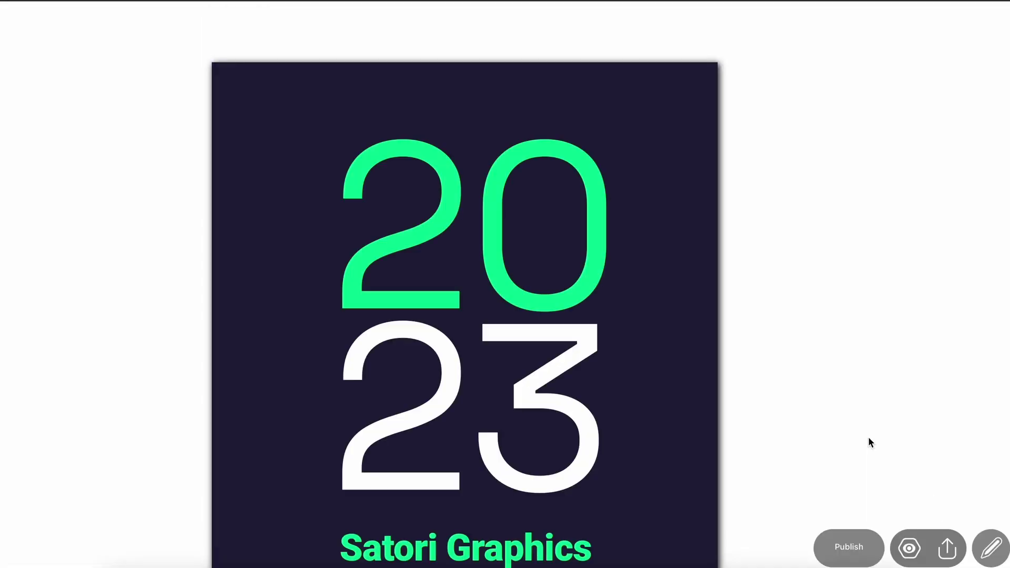
{"action": "scroll", "coordinate": [866, 429], "scroll_direction": "down", "scroll_amount": 6}
{"action": "scroll", "coordinate": [867, 428], "scroll_direction": "up", "scroll_amount": 3}
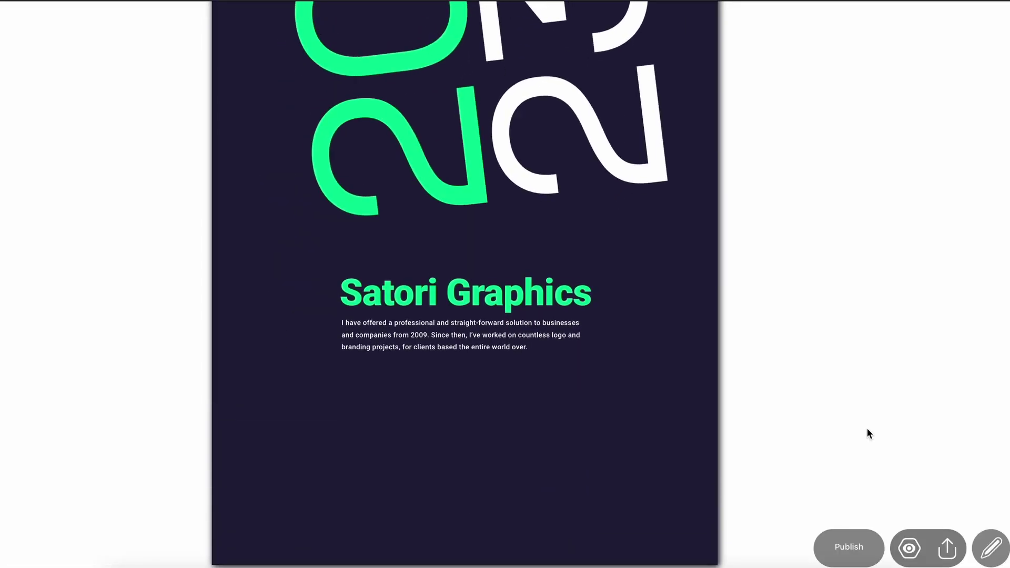
Scroll the preview up and down to watch the 2023 numerals rotate
{"action": "scroll", "coordinate": [866, 428], "scroll_direction": "up", "scroll_amount": 3}
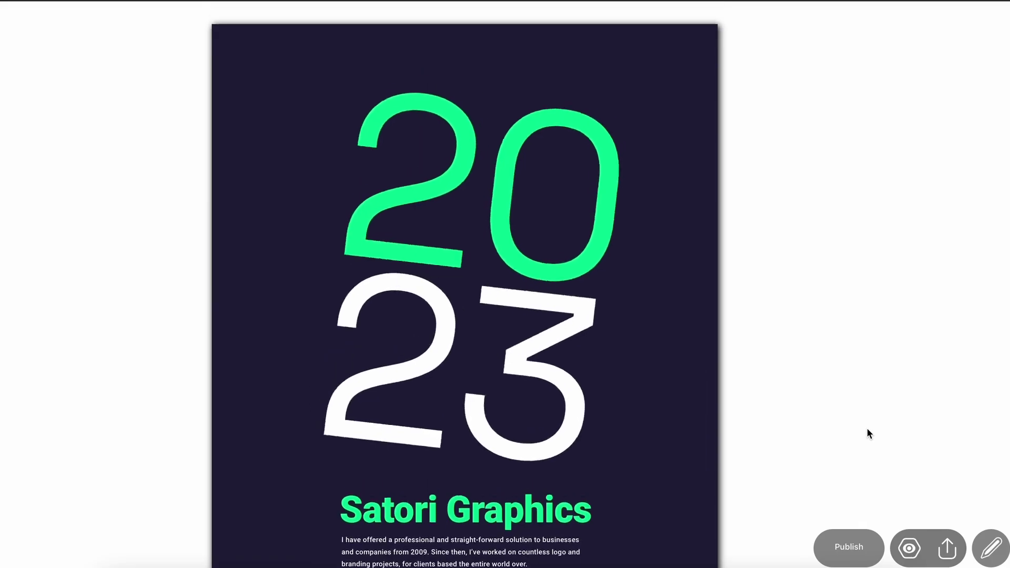
{"action": "scroll", "coordinate": [867, 428], "scroll_direction": "down", "scroll_amount": 4}
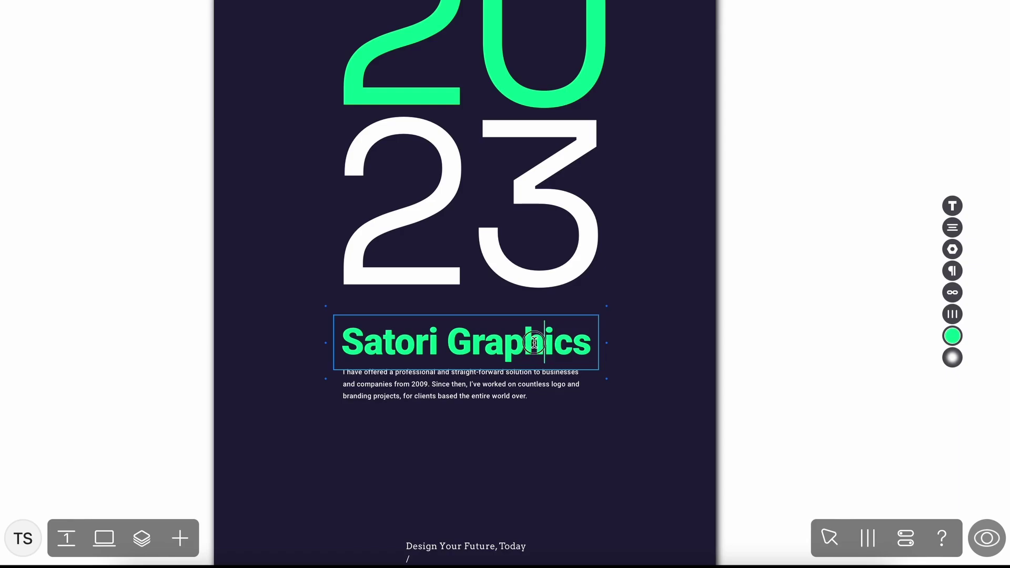
From the Graphics heading's font list, browse the library and add Google sans serif Archivo Black
{"action": "double_click", "coordinate": [534, 343]}
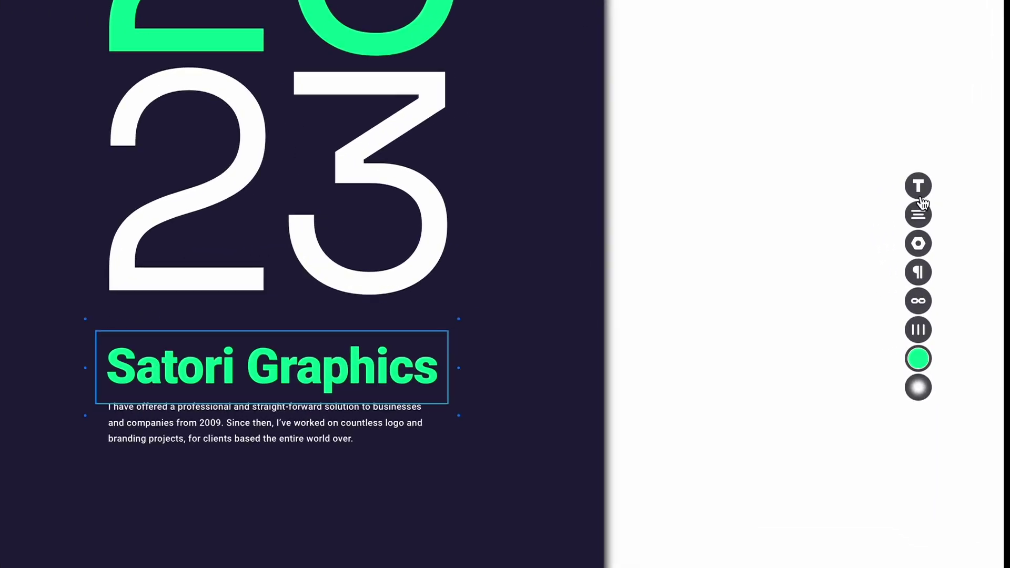
{"action": "left_click", "coordinate": [951, 207]}
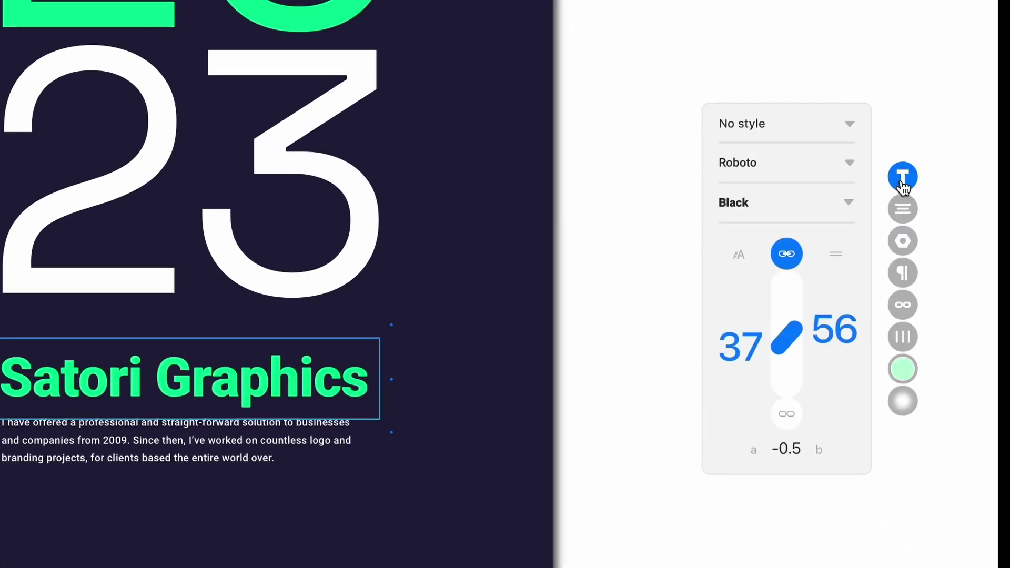
{"action": "left_click", "coordinate": [811, 173]}
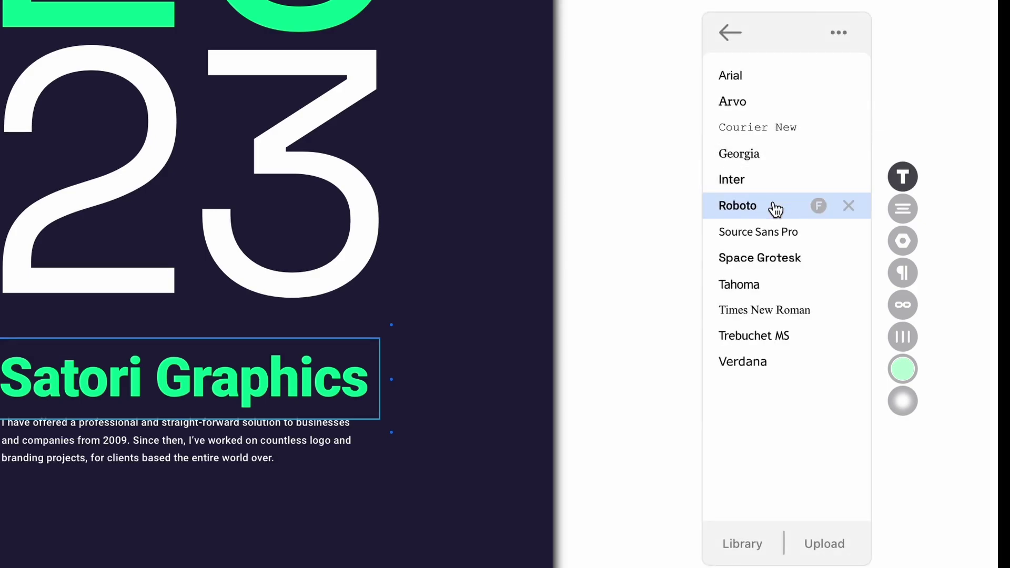
{"action": "left_click", "coordinate": [743, 549]}
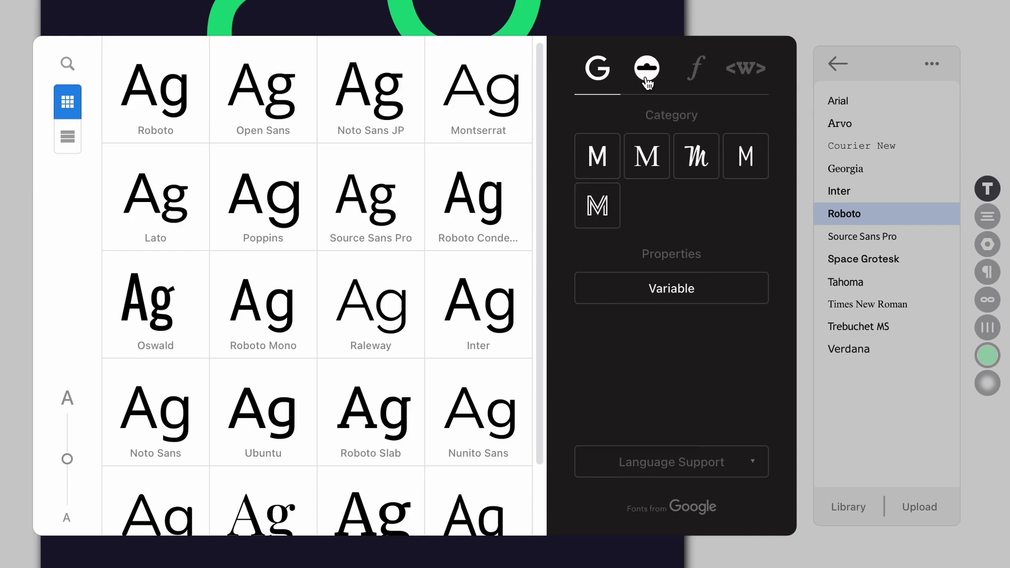
{"action": "left_click", "coordinate": [695, 70]}
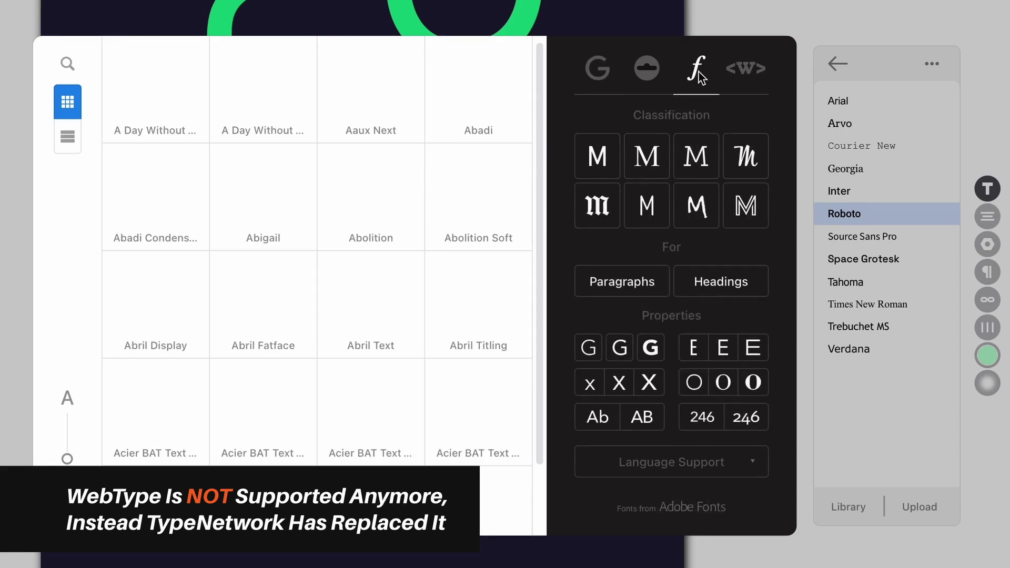
{"action": "left_click", "coordinate": [648, 72]}
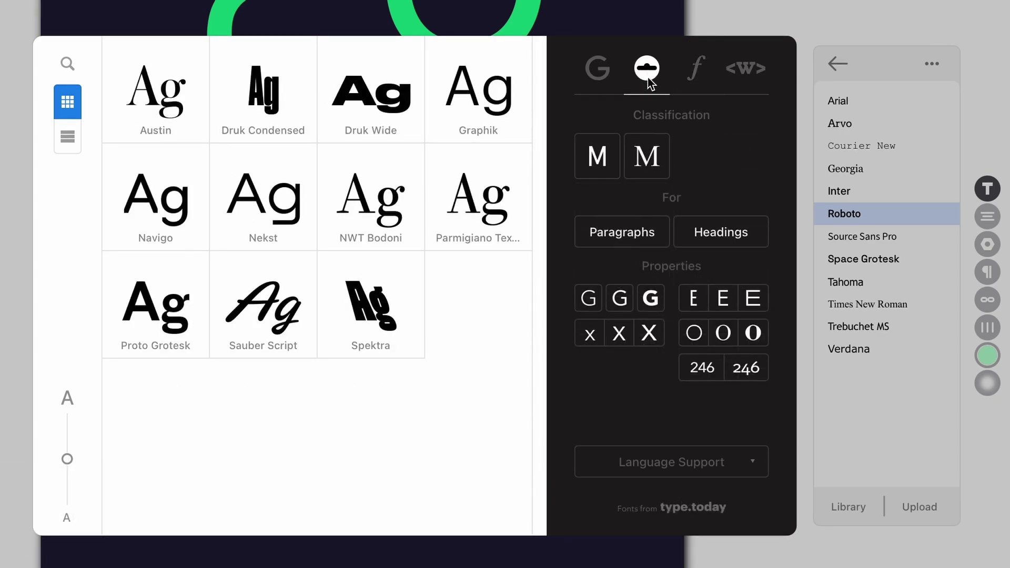
{"action": "left_click", "coordinate": [603, 74]}
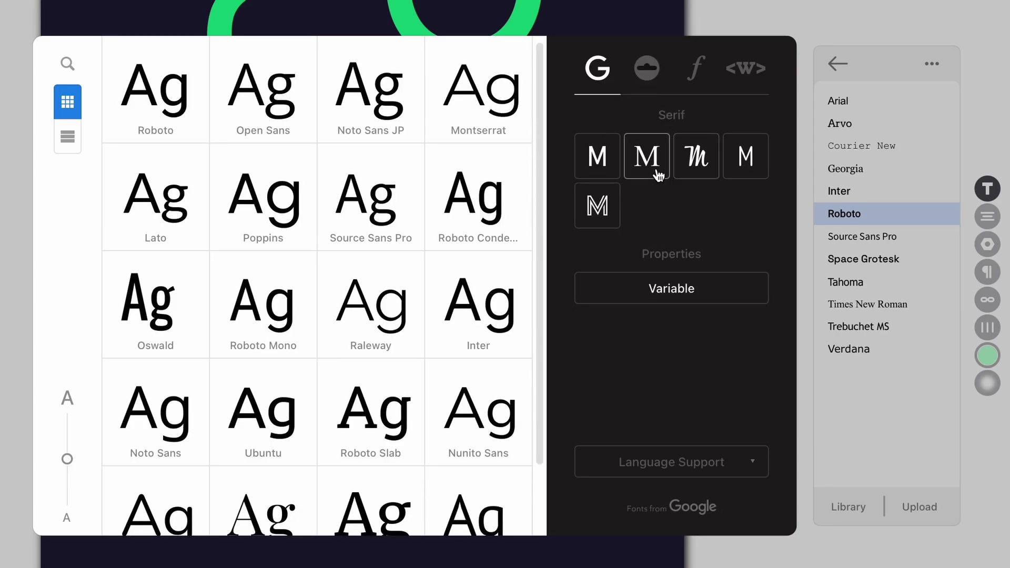
{"action": "left_click", "coordinate": [616, 174]}
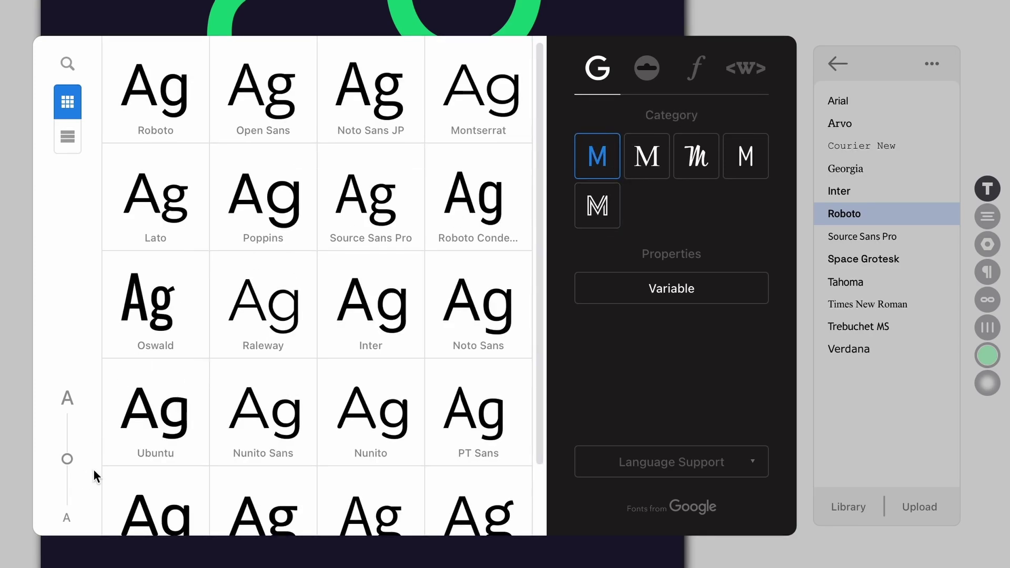
{"action": "scroll", "coordinate": [370, 316], "scroll_direction": "down", "scroll_amount": 6}
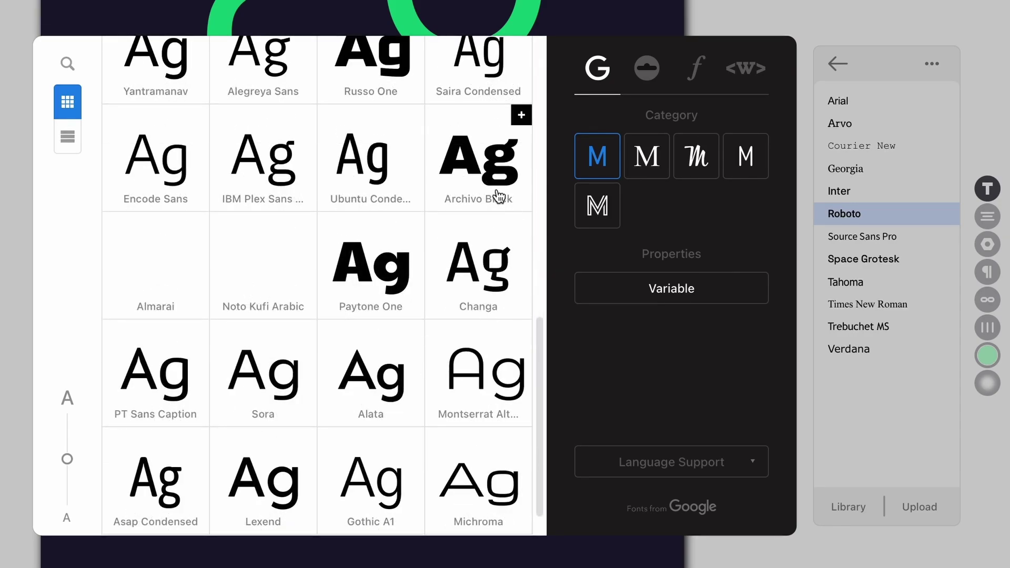
{"action": "scroll", "coordinate": [498, 196], "scroll_direction": "up", "scroll_amount": 2}
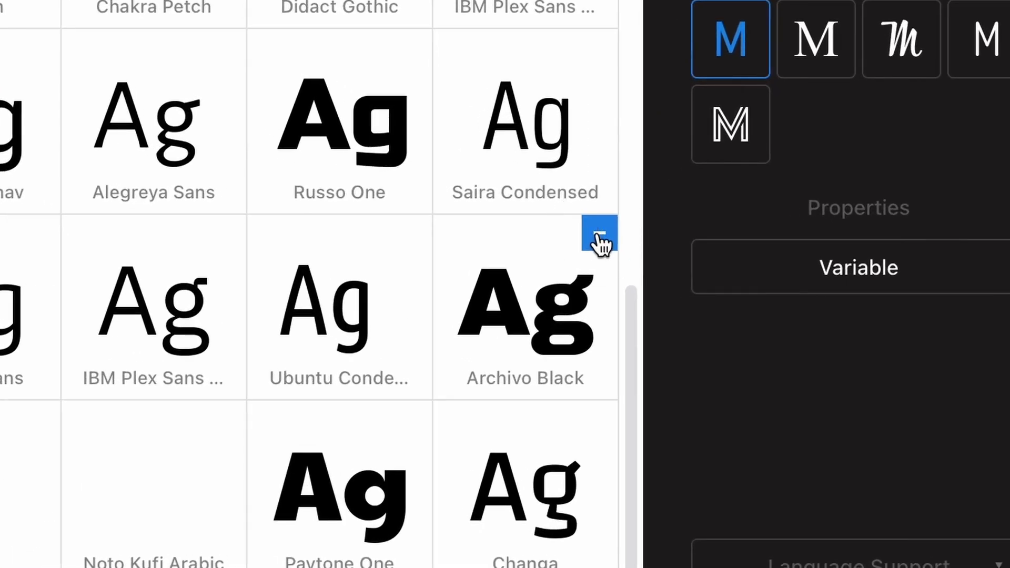
{"action": "left_click", "coordinate": [600, 238]}
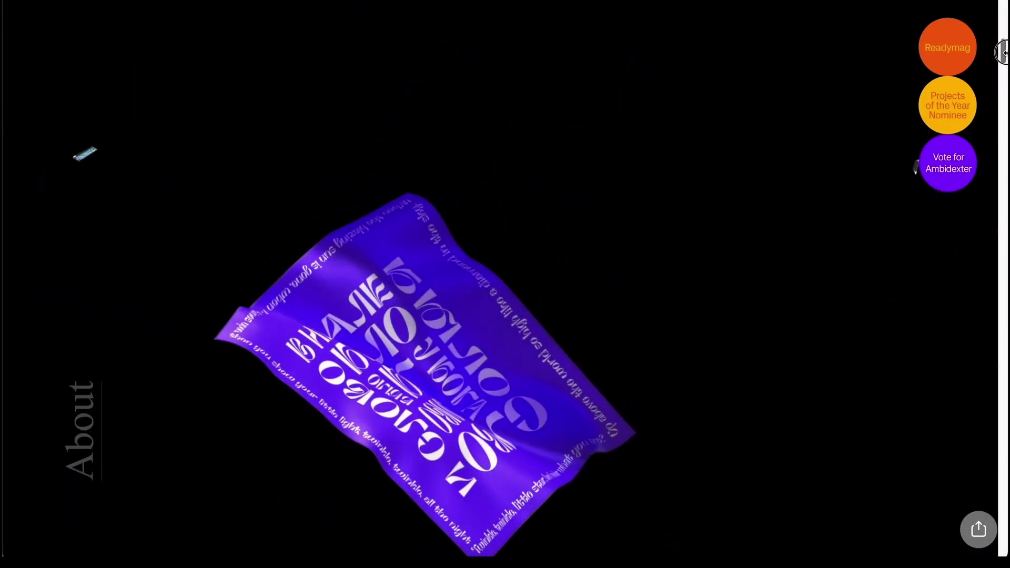
Scroll through the purple cloth showcase site and the FURORE portfolio's project list
{"action": "left_click_drag", "start_coordinate": [1001, 42], "coordinate": [996, 275]}
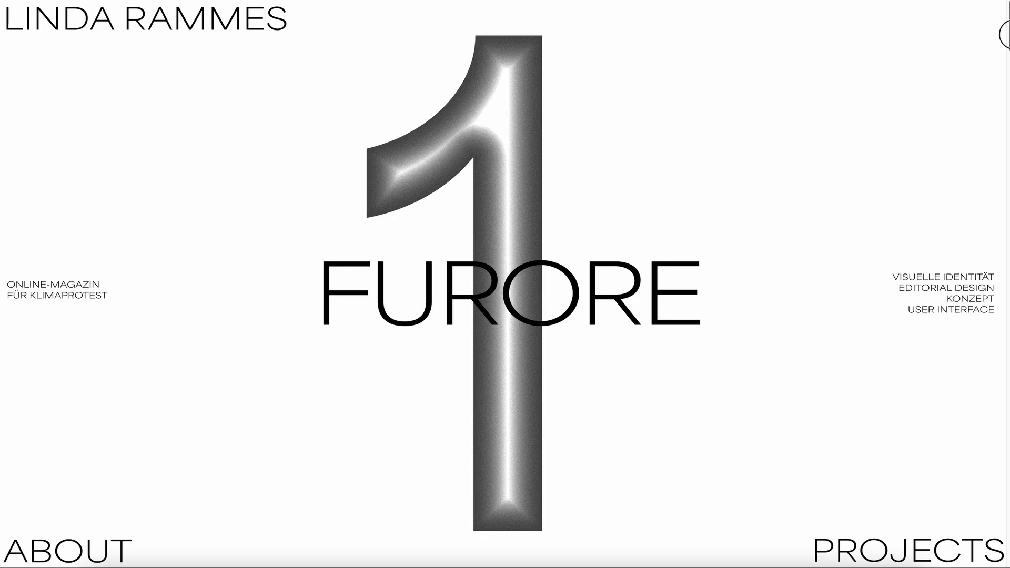
{"action": "left_click_drag", "start_coordinate": [1005, 34], "coordinate": [1006, 229]}
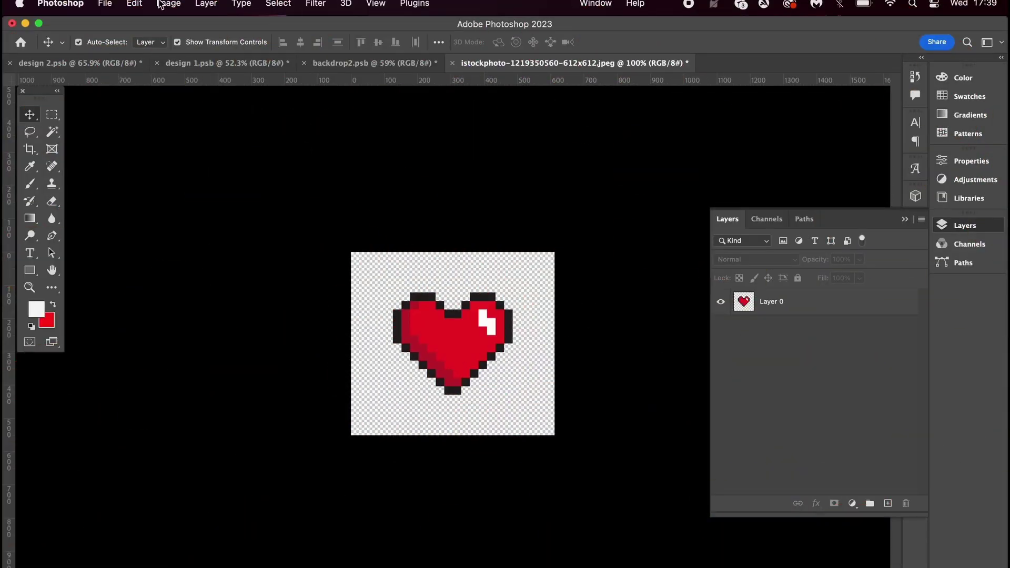
Create a new 120×120 px artboard document in Photoshop
{"action": "left_click", "coordinate": [105, 4]}
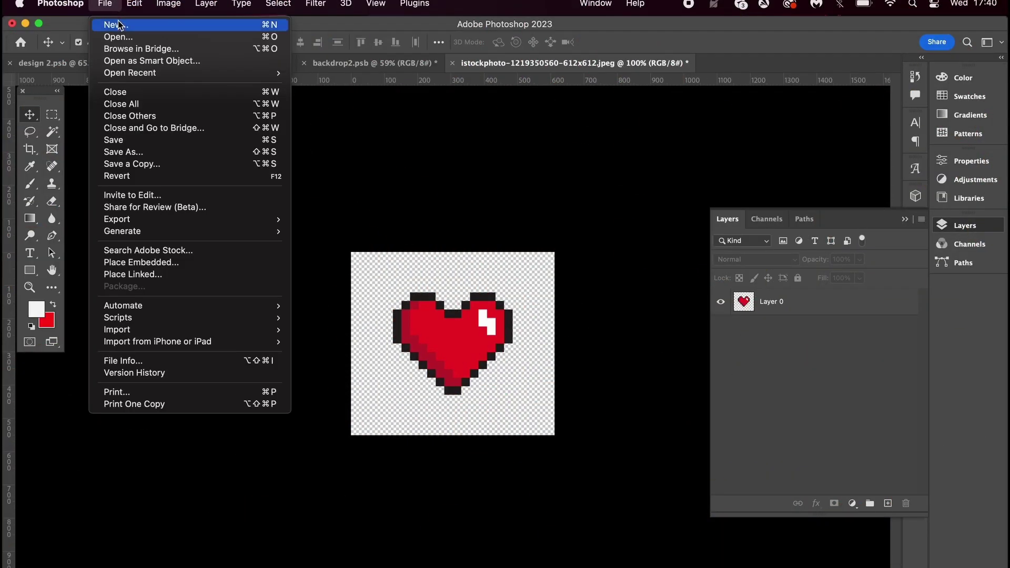
{"action": "left_click", "coordinate": [119, 22]}
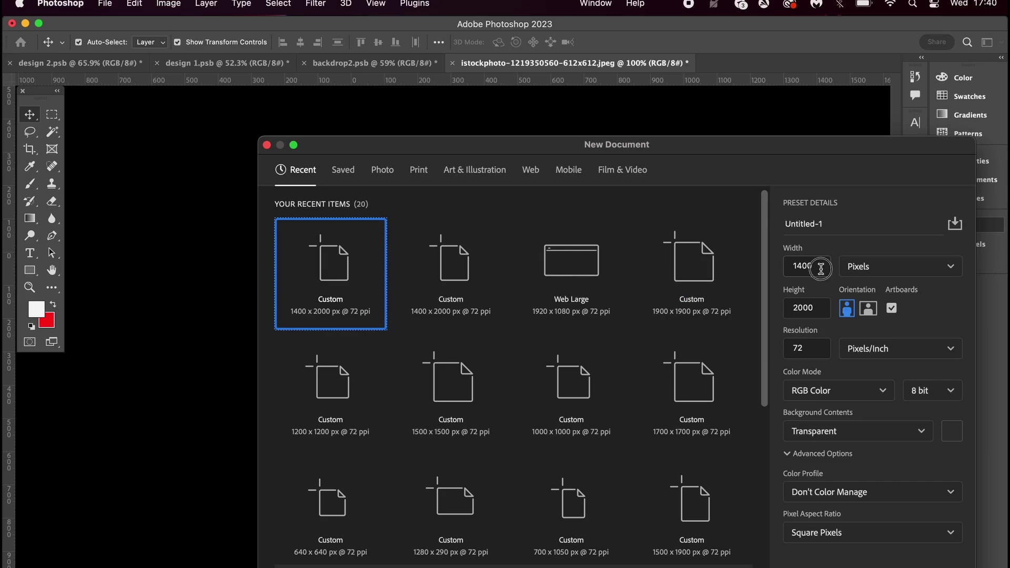
{"action": "left_click", "coordinate": [821, 269]}
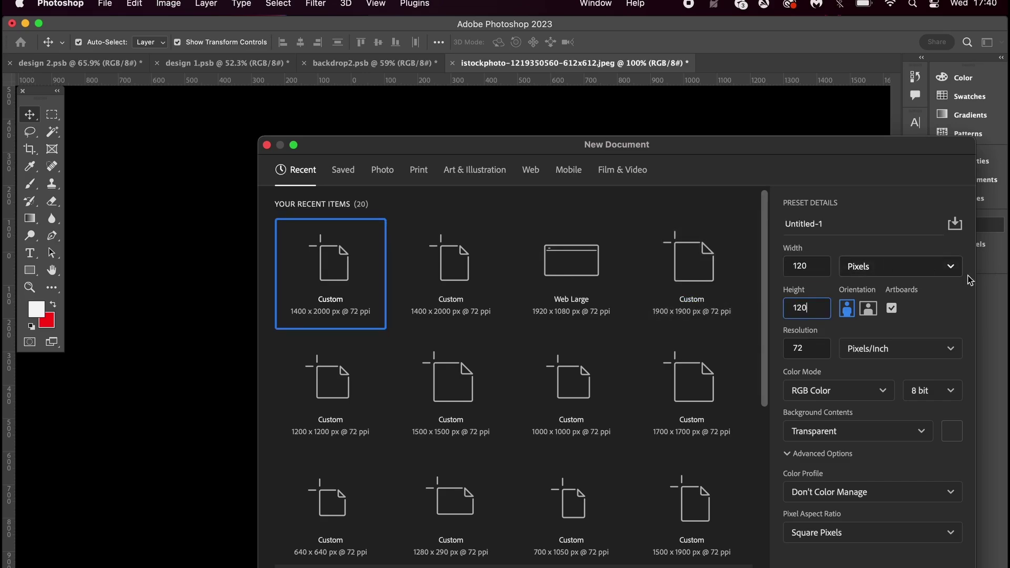
{"action": "type", "text": "120"}
{"action": "key", "text": "Return"}
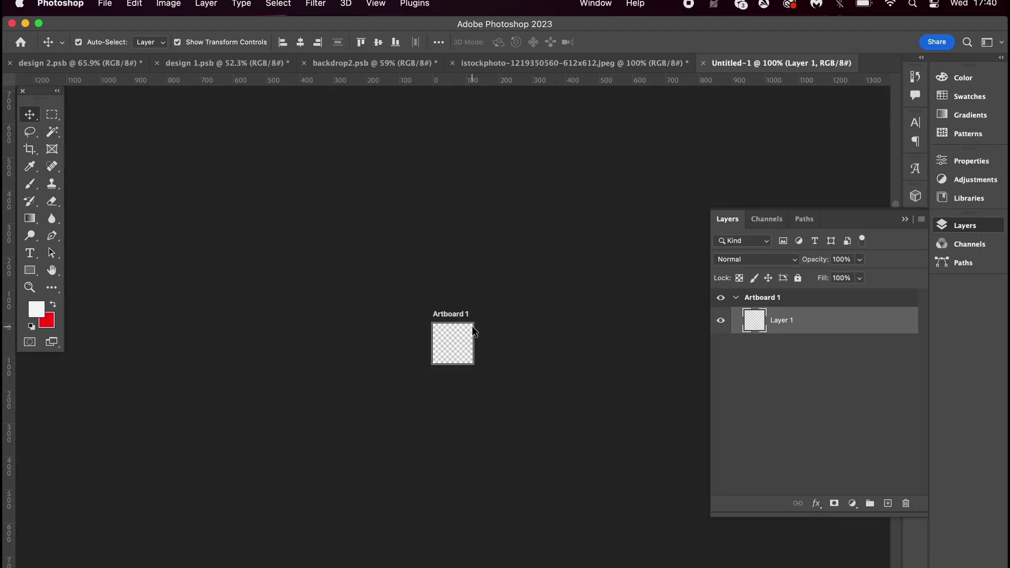
Bring the red pixel heart in from the stock image and scale it to fill the artboard
{"action": "scroll", "coordinate": [472, 330], "scroll_direction": "up", "scroll_amount": 5}
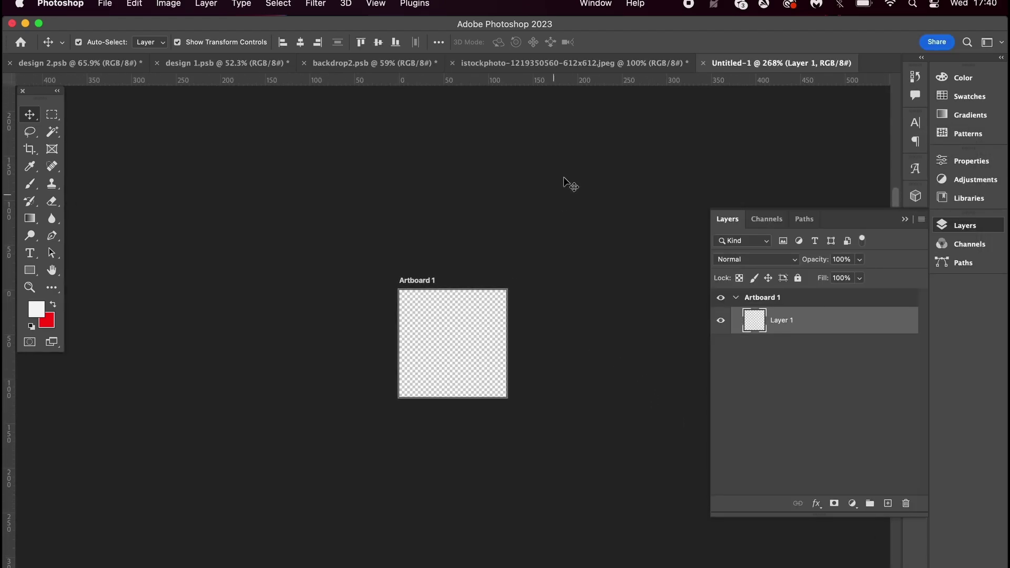
{"action": "left_click", "coordinate": [602, 65]}
{"action": "left_click_drag", "start_coordinate": [462, 327], "coordinate": [481, 359]}
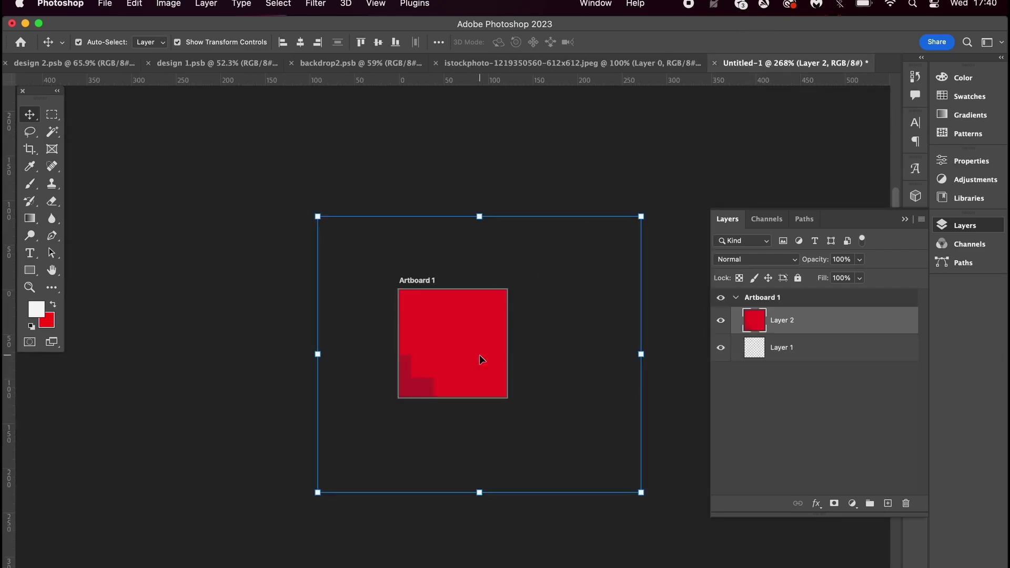
{"action": "left_click_drag", "start_coordinate": [640, 216], "coordinate": [401, 419]}
{"action": "left_click_drag", "start_coordinate": [356, 480], "coordinate": [452, 375]}
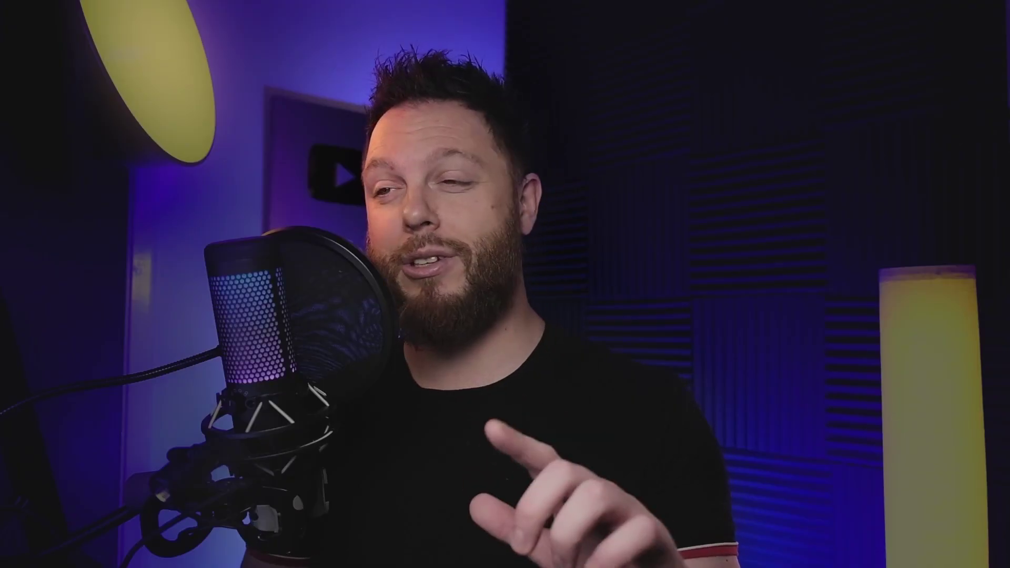
{"action": "left_click_drag", "start_coordinate": [496, 309], "coordinate": [503, 301]}
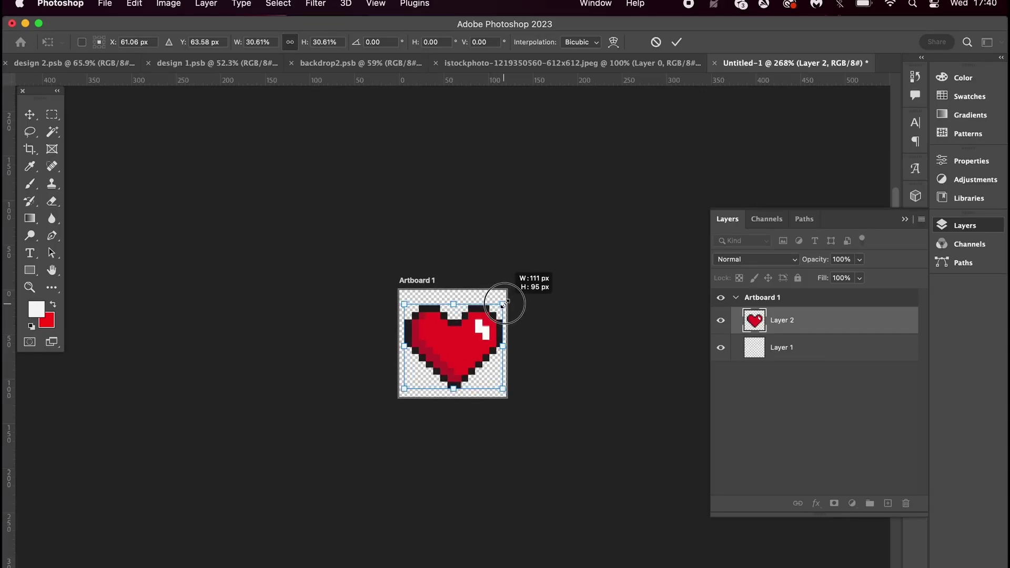
{"action": "key", "text": "Return"}
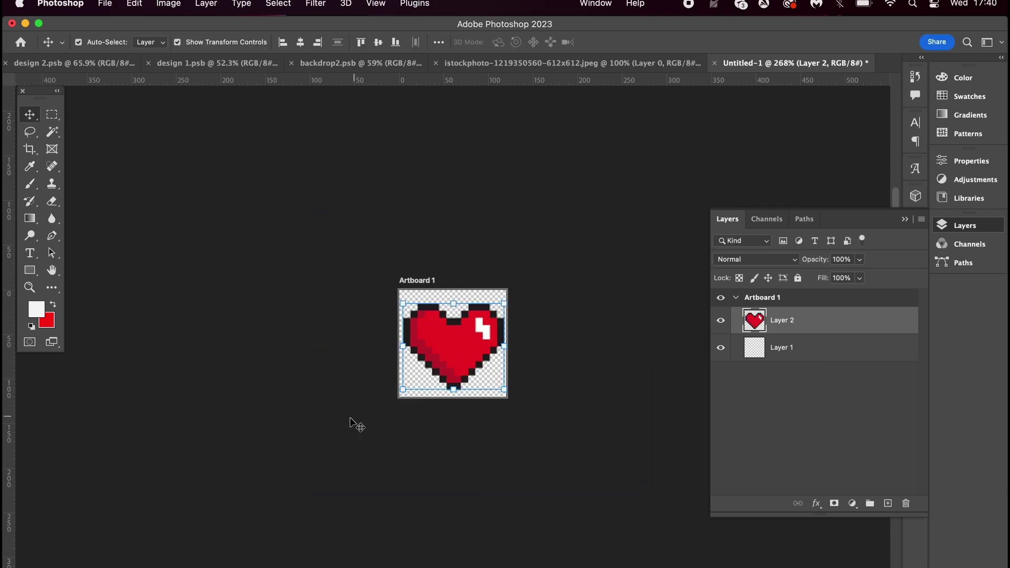
{"action": "left_click", "coordinate": [352, 328]}
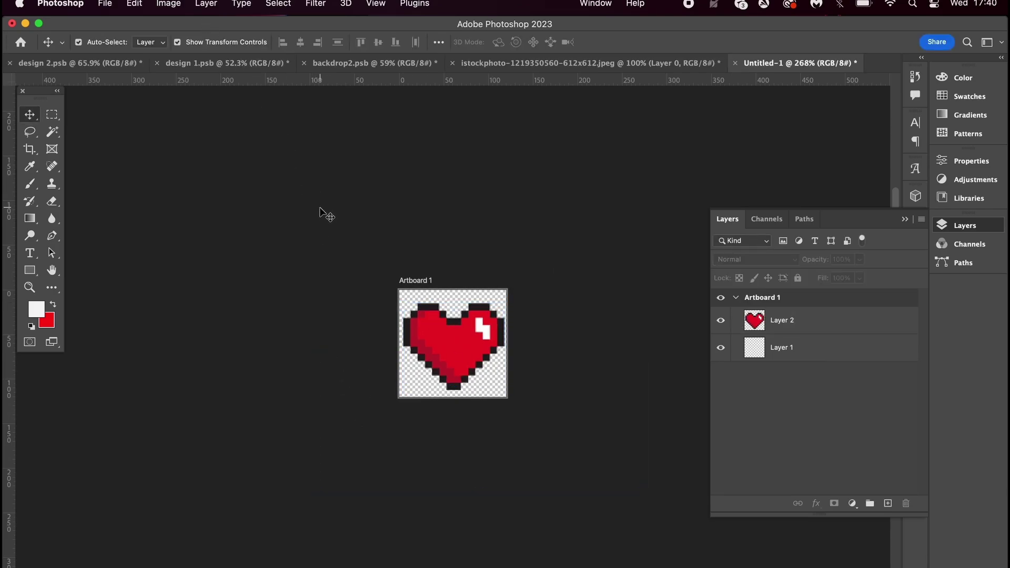
Bring up the Save for Web (Legacy) export settings for the heart
{"action": "left_click", "coordinate": [105, 3]}
{"action": "mouse_move", "coordinate": [179, 219]}
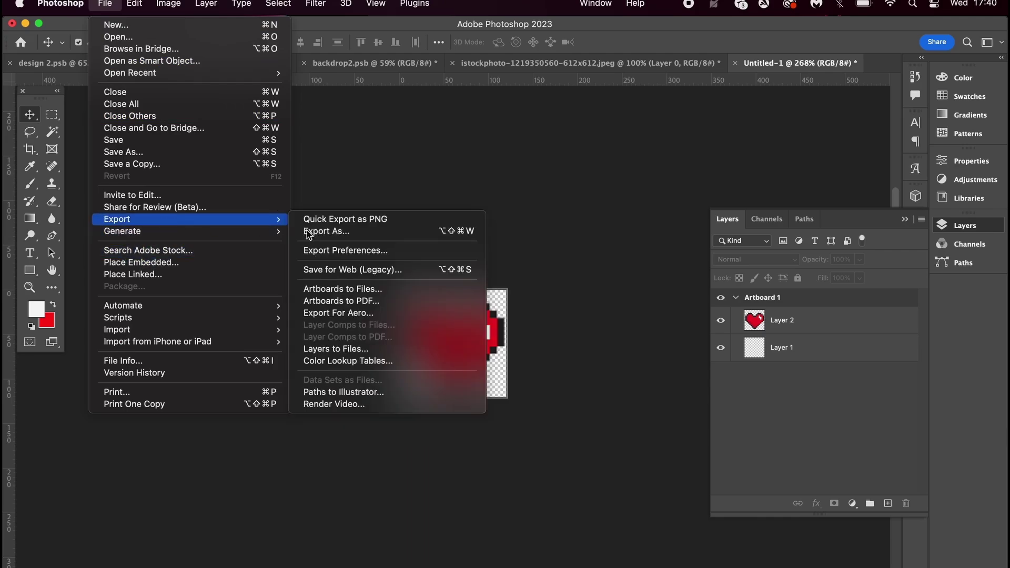
{"action": "left_click", "coordinate": [406, 272]}
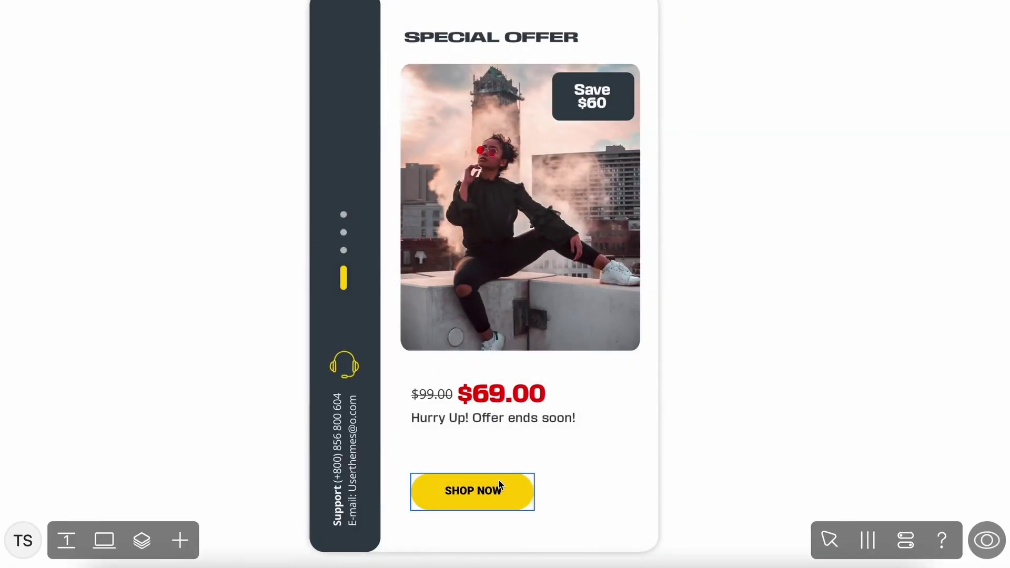
Select the SHOP NOW button and upload heart-cursor.png as its custom cursor
{"action": "left_click", "coordinate": [482, 488]}
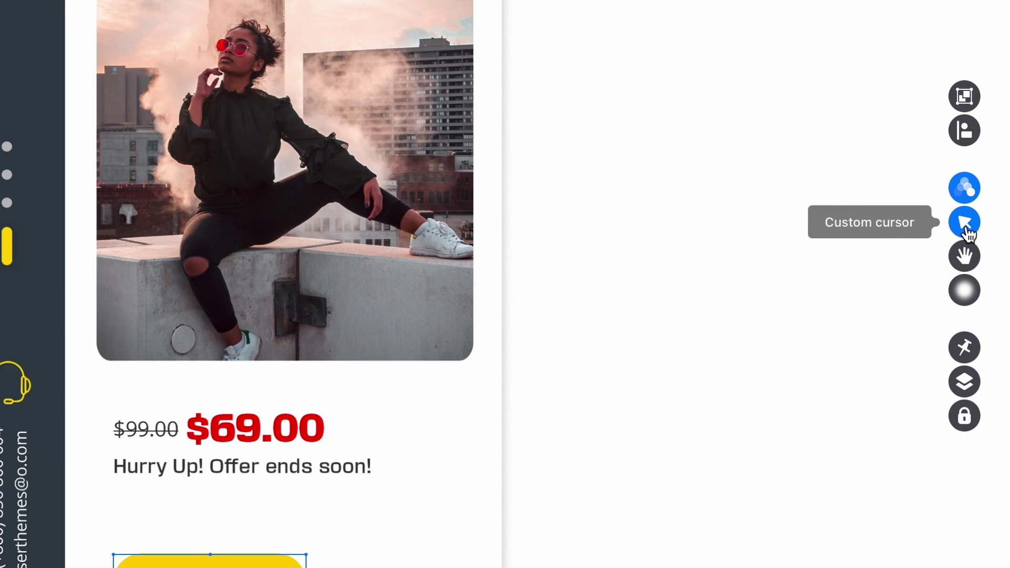
{"action": "left_click", "coordinate": [966, 225]}
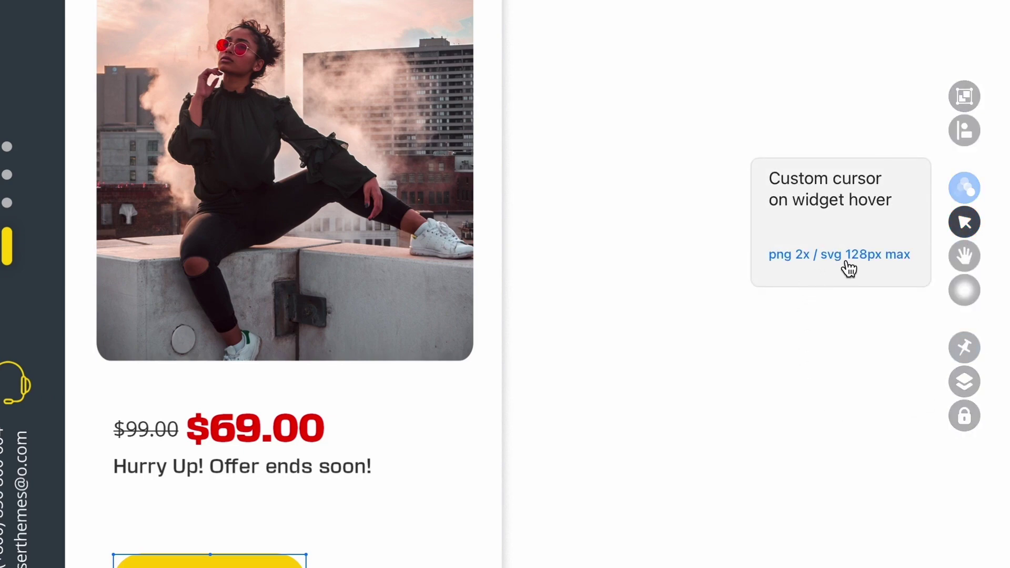
{"action": "left_click", "coordinate": [892, 256]}
{"action": "left_click", "coordinate": [86, 246]}
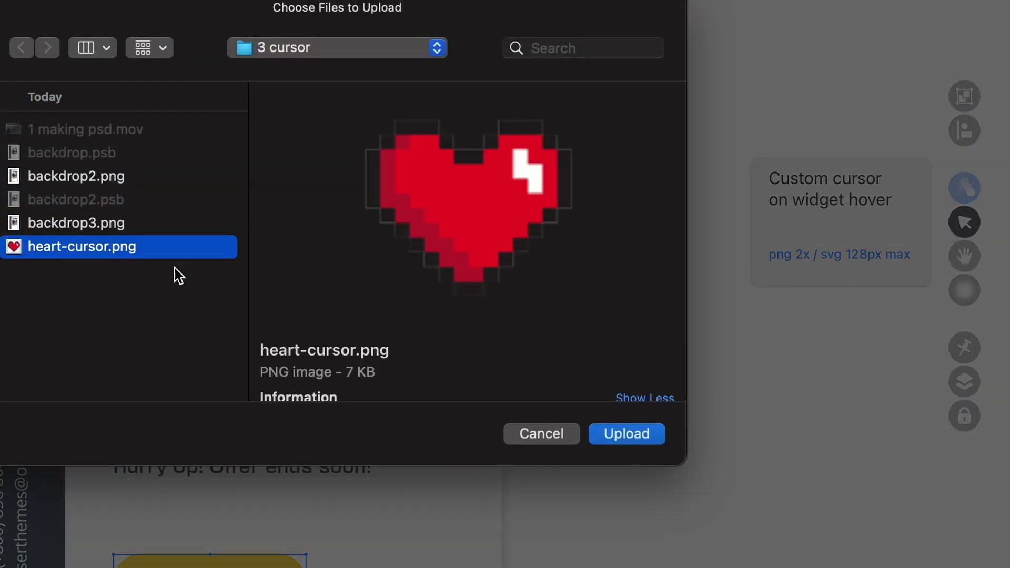
{"action": "left_click", "coordinate": [612, 435]}
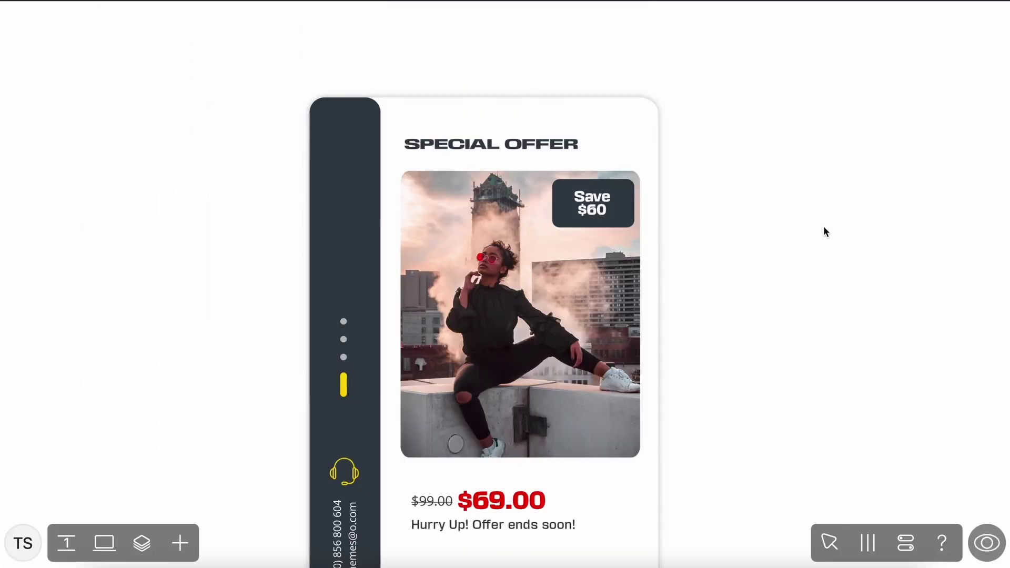
Preview the special offer page and scroll to SHOP NOW to check the pixel-heart cursor
{"action": "scroll", "coordinate": [826, 336], "scroll_direction": "down", "scroll_amount": 3}
{"action": "left_click", "coordinate": [986, 543]}
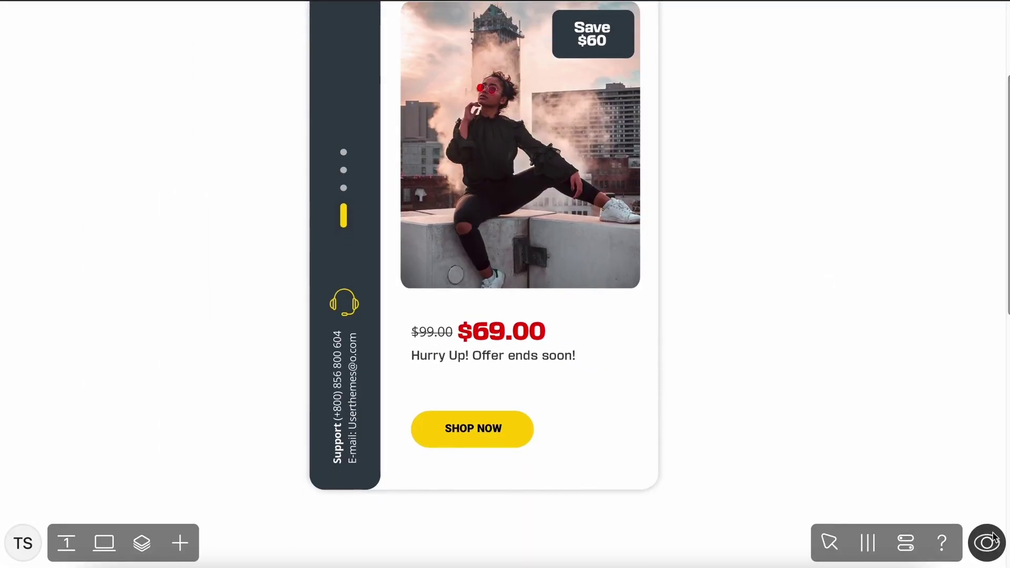
{"action": "scroll", "coordinate": [601, 364], "scroll_direction": "down", "scroll_amount": 3}
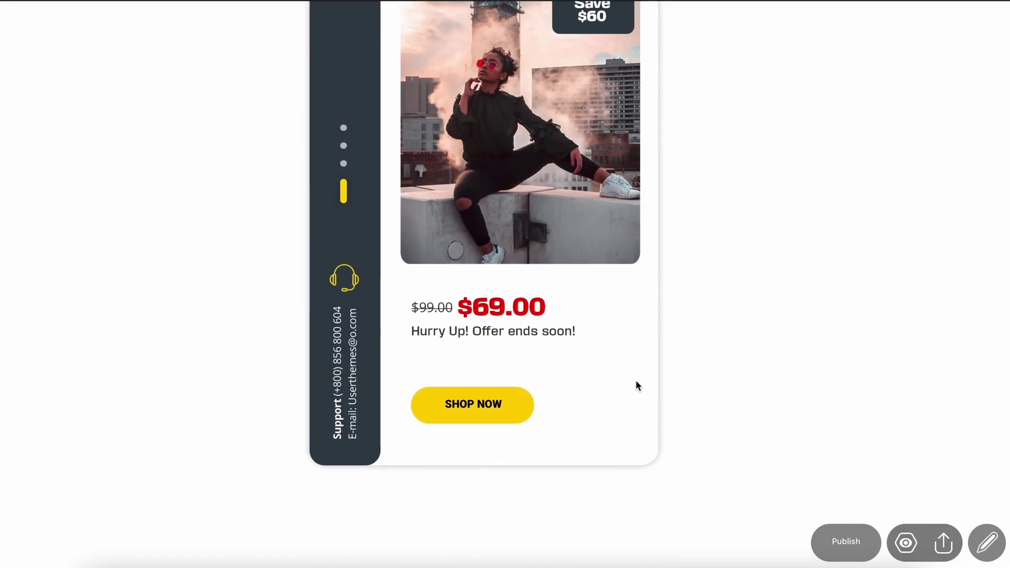
{"action": "scroll", "coordinate": [500, 458], "scroll_direction": "up", "scroll_amount": 1}
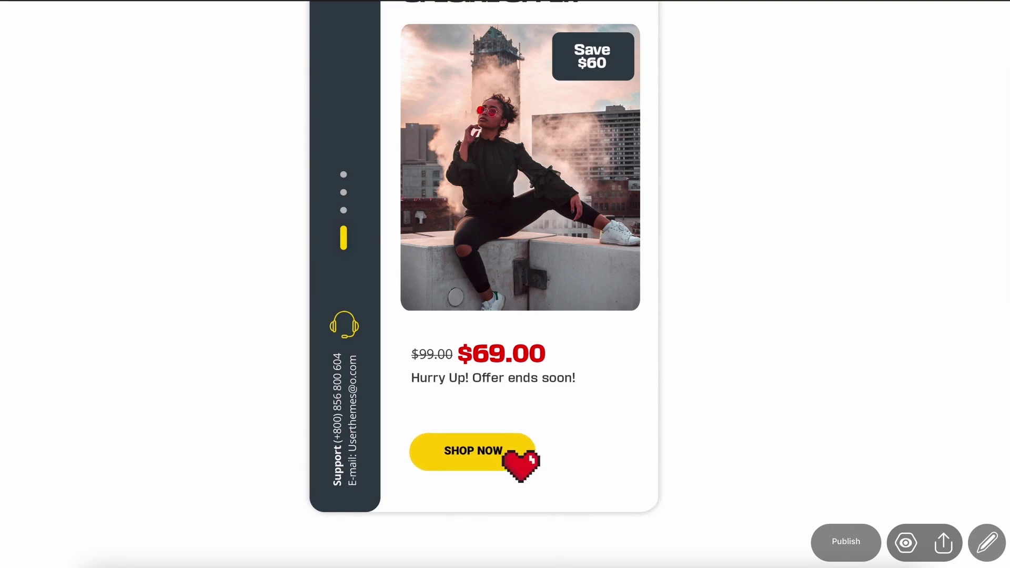
{"action": "scroll", "coordinate": [528, 437], "scroll_direction": "up", "scroll_amount": 1}
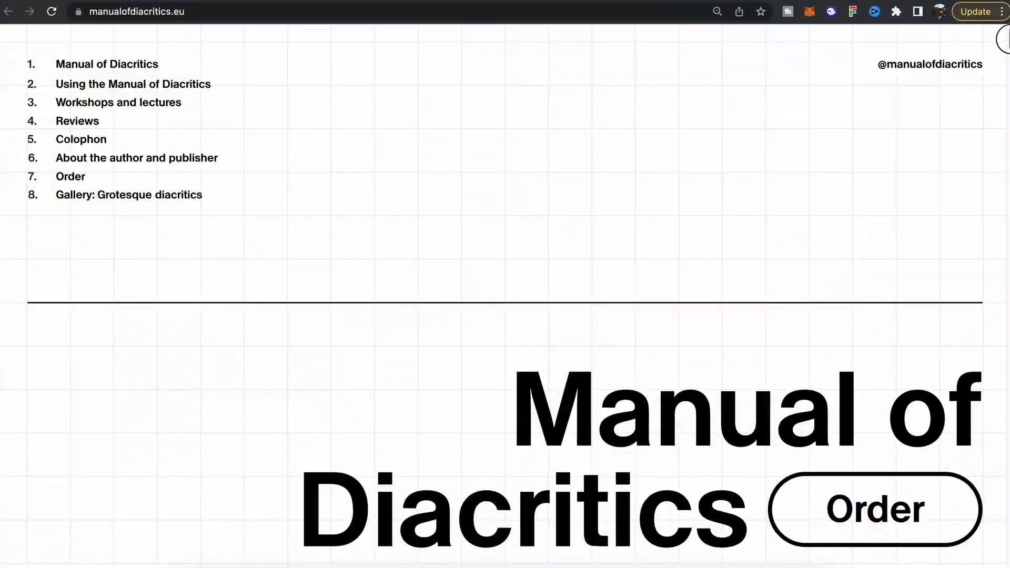
{"action": "scroll", "coordinate": [383, 462], "scroll_direction": "down", "scroll_amount": 3}
{"action": "scroll", "coordinate": [622, 462], "scroll_direction": "up", "scroll_amount": 3}
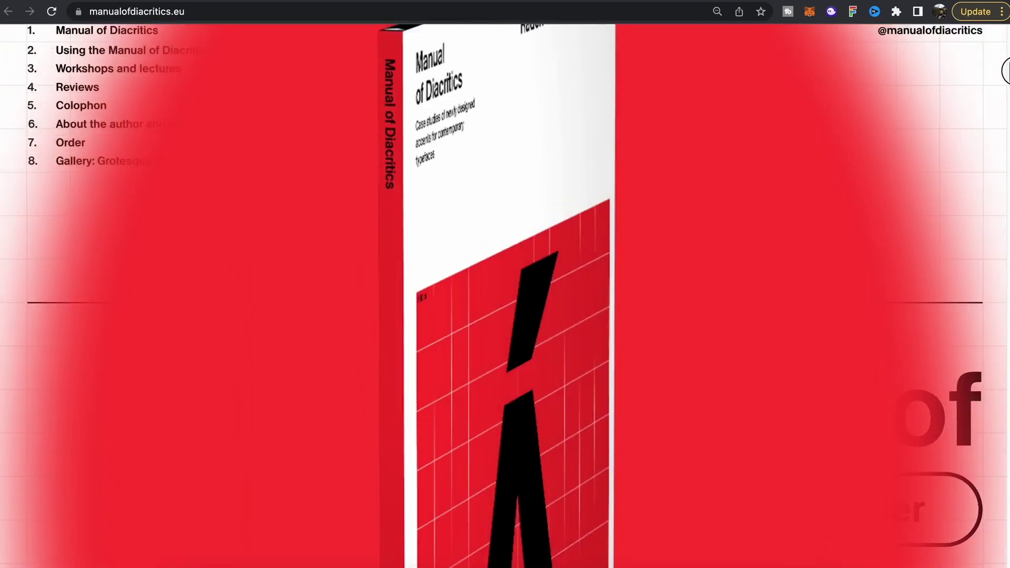
{"action": "scroll", "coordinate": [504, 295], "scroll_direction": "down", "scroll_amount": 10}
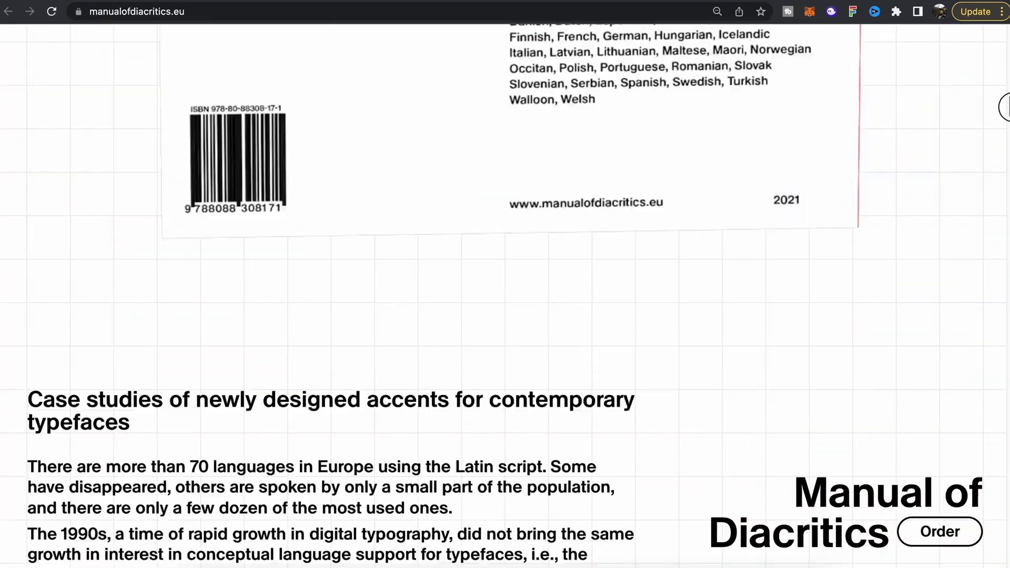
{"action": "scroll", "coordinate": [505, 294], "scroll_direction": "up", "scroll_amount": 3}
{"action": "scroll", "coordinate": [505, 295], "scroll_direction": "up", "scroll_amount": 10}
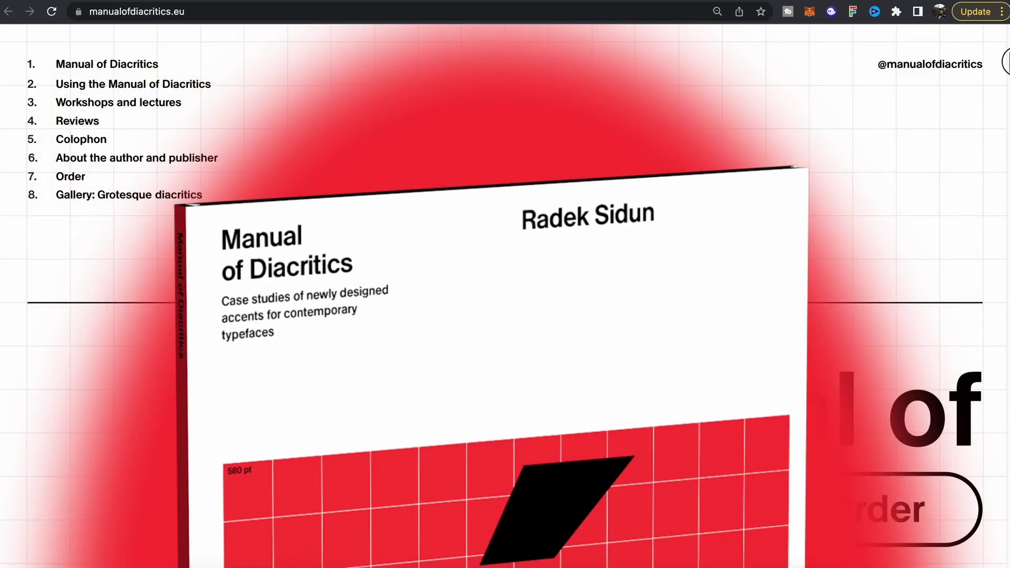
{"action": "scroll", "coordinate": [505, 294], "scroll_direction": "down", "scroll_amount": 1}
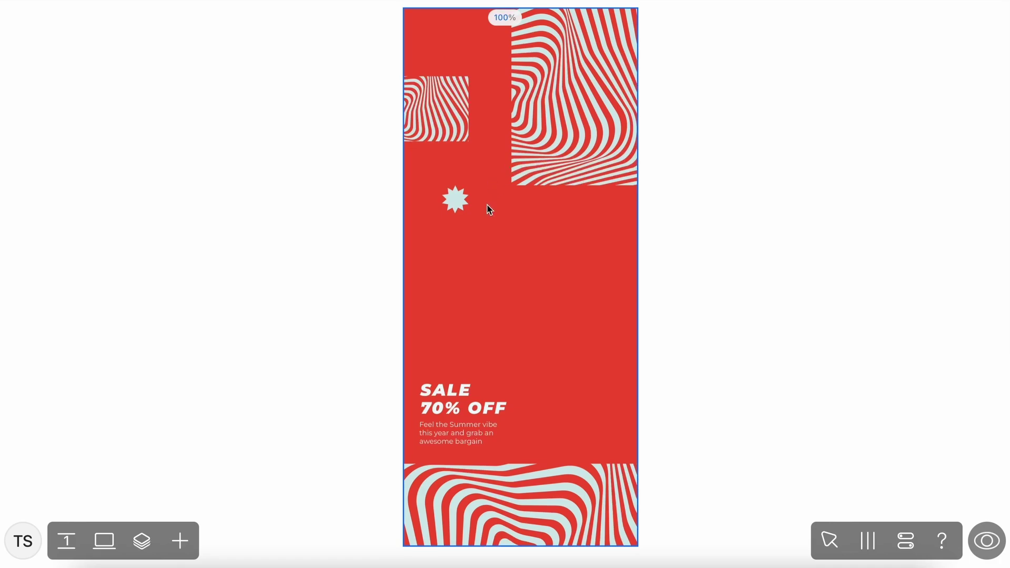
Insert a Shots widget and upload production ID_4820385.mp4 into it
{"action": "left_click", "coordinate": [176, 548]}
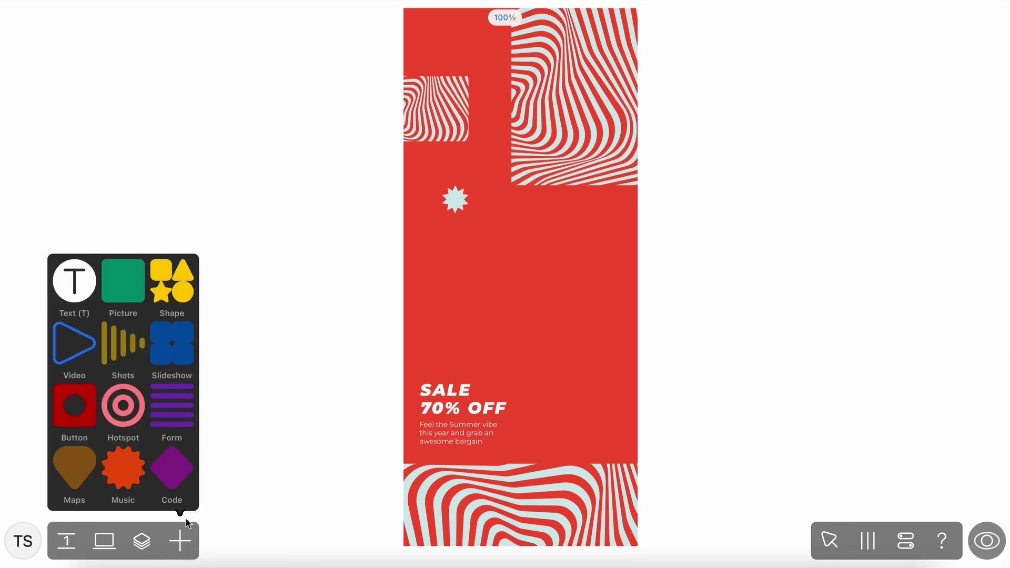
{"action": "left_click", "coordinate": [123, 344]}
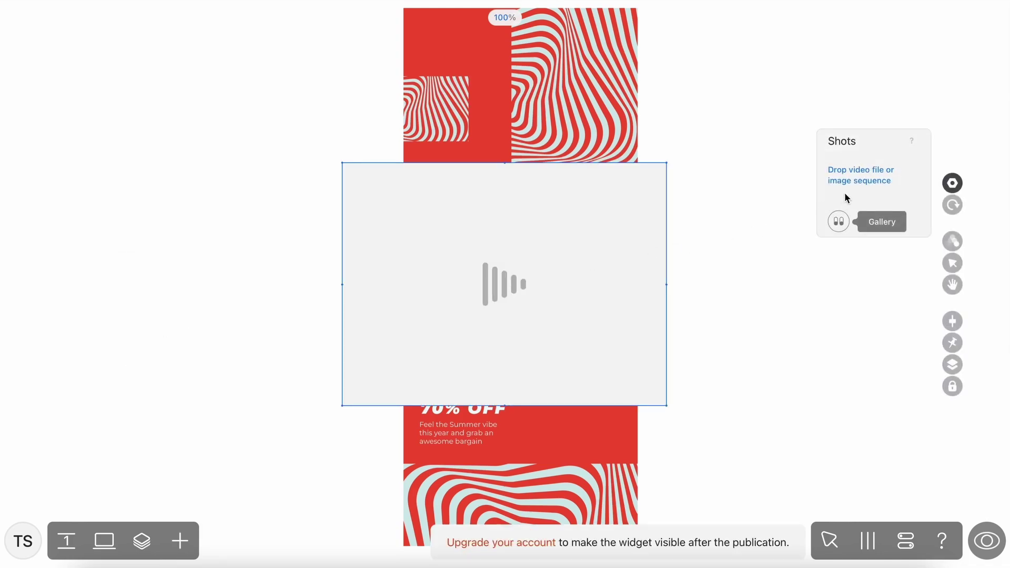
{"action": "left_click", "coordinate": [883, 174]}
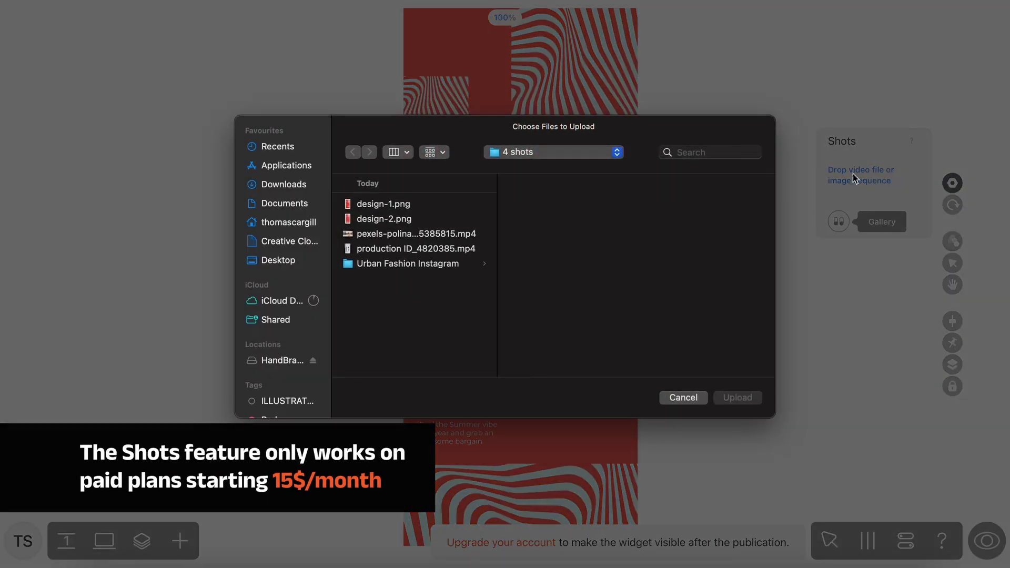
{"action": "left_click", "coordinate": [459, 249]}
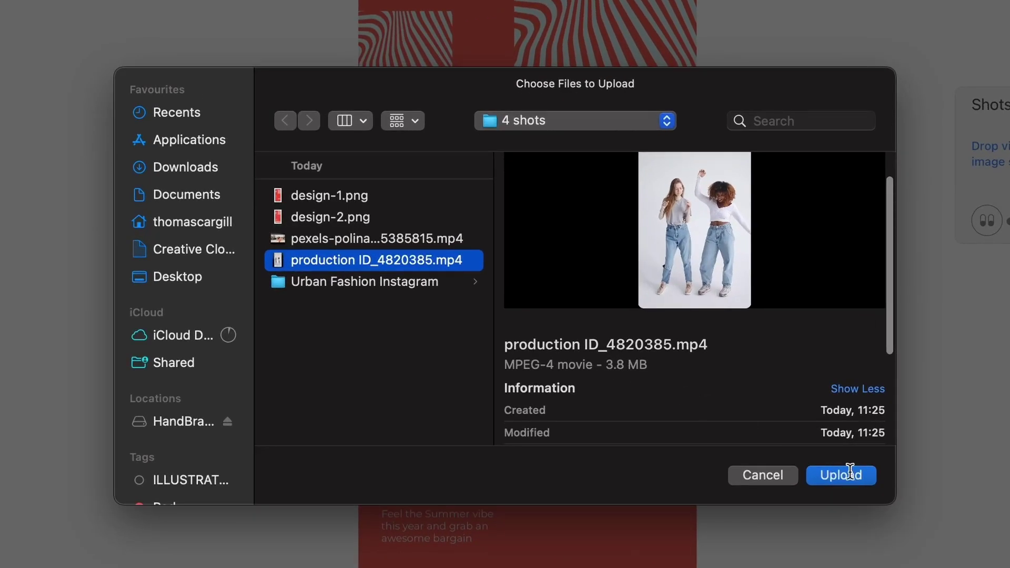
{"action": "left_click", "coordinate": [850, 473]}
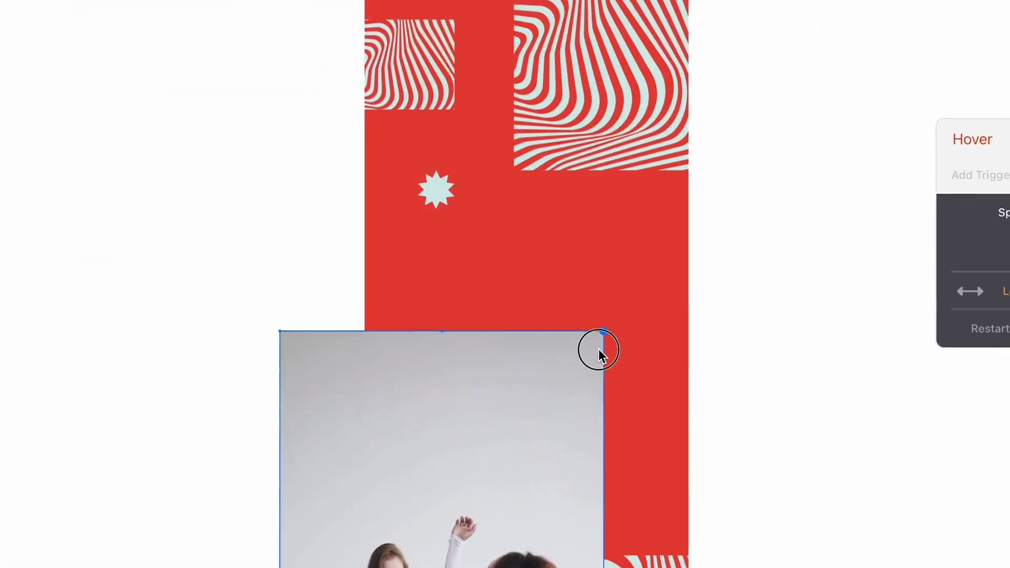
Resize the dancing video and centre it on the red poster above SALE 70% OFF
{"action": "left_click_drag", "start_coordinate": [571, 314], "coordinate": [593, 162]}
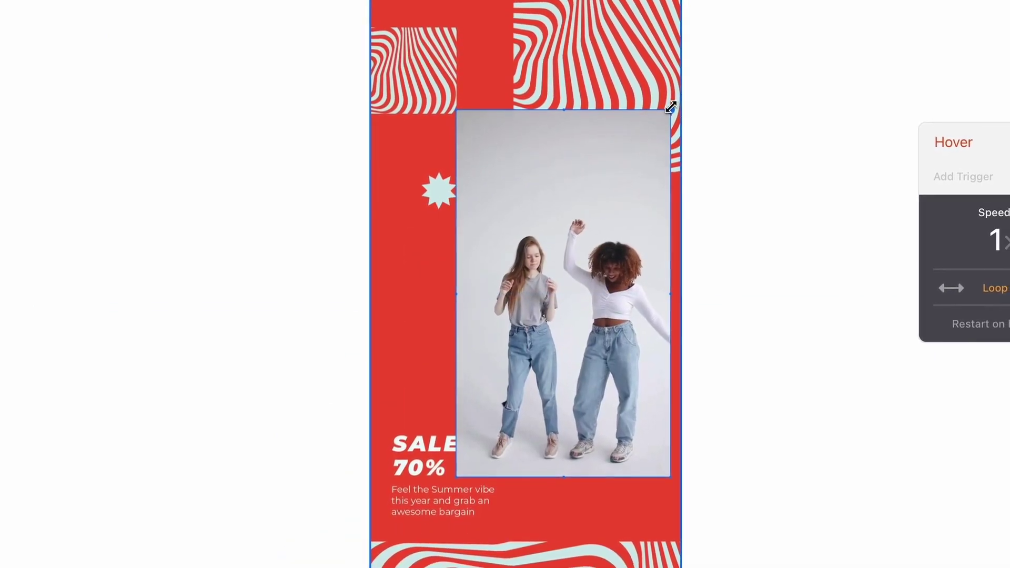
{"action": "left_click_drag", "start_coordinate": [672, 109], "coordinate": [645, 201]}
{"action": "left_click_drag", "start_coordinate": [546, 522], "coordinate": [575, 391]}
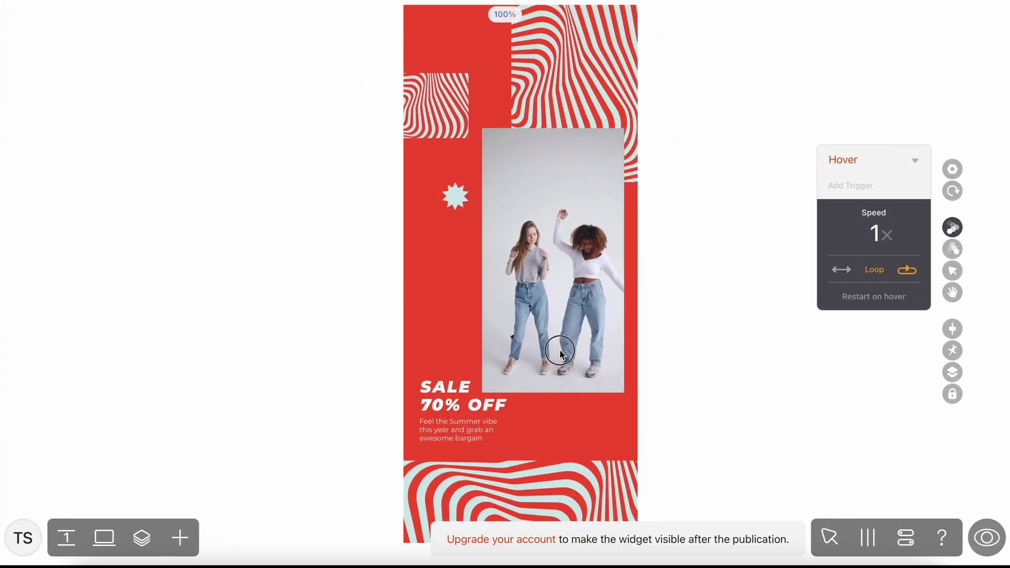
{"action": "left_click_drag", "start_coordinate": [560, 352], "coordinate": [561, 345]}
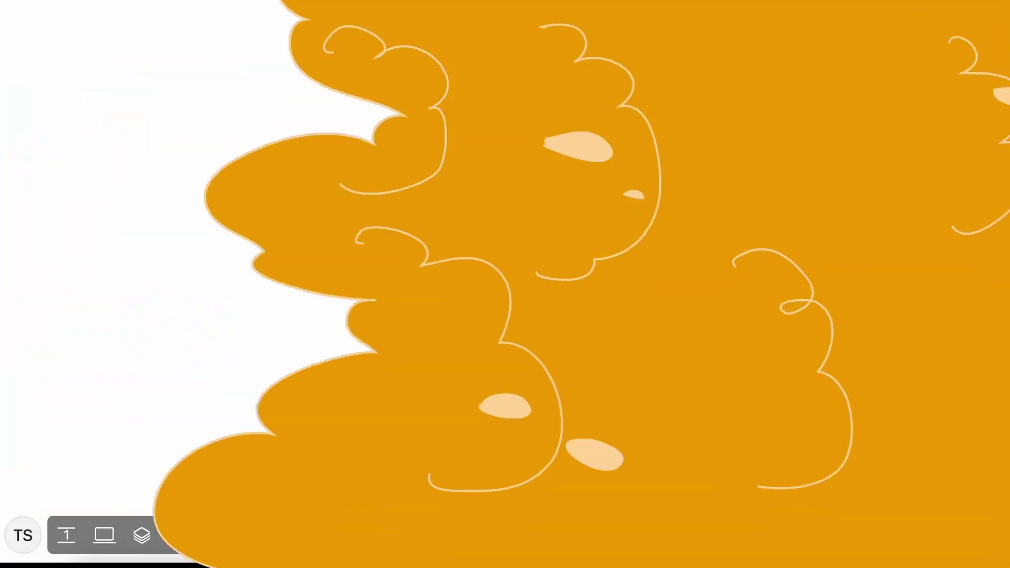
Change the video's animation trigger from Hover to Scroll, starting at Center
{"action": "left_click", "coordinate": [953, 225]}
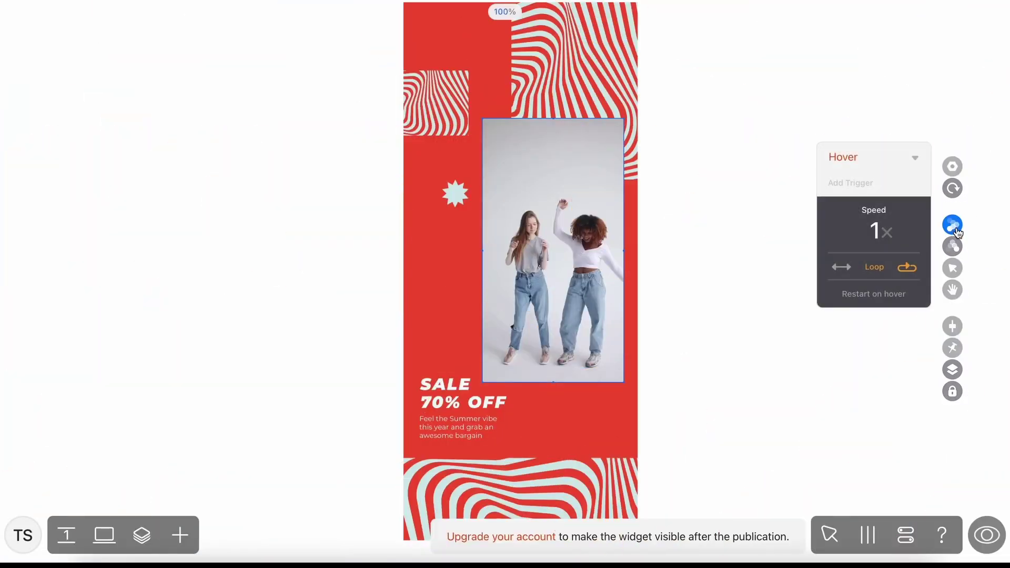
{"action": "left_click", "coordinate": [884, 164]}
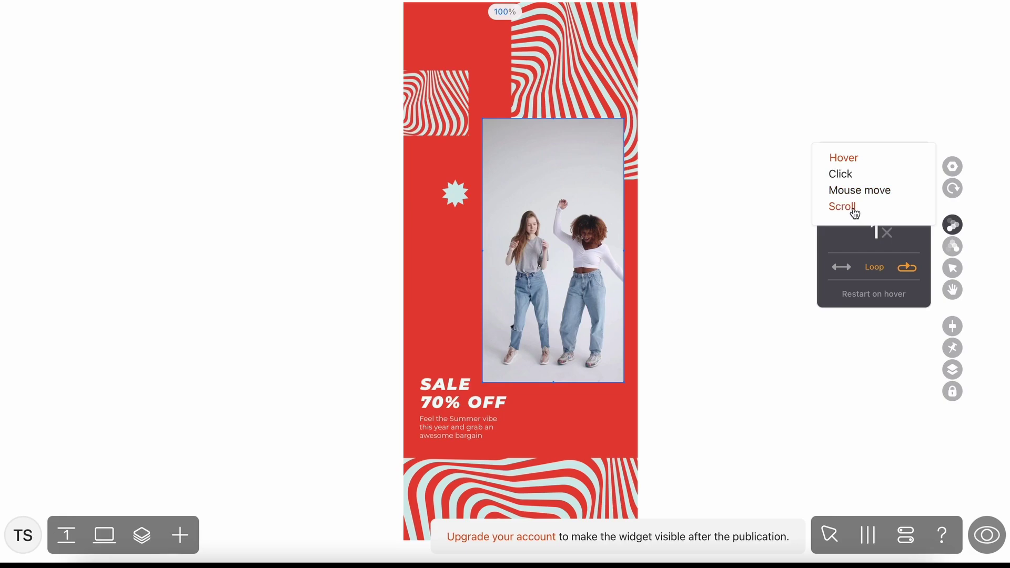
{"action": "left_click", "coordinate": [842, 207]}
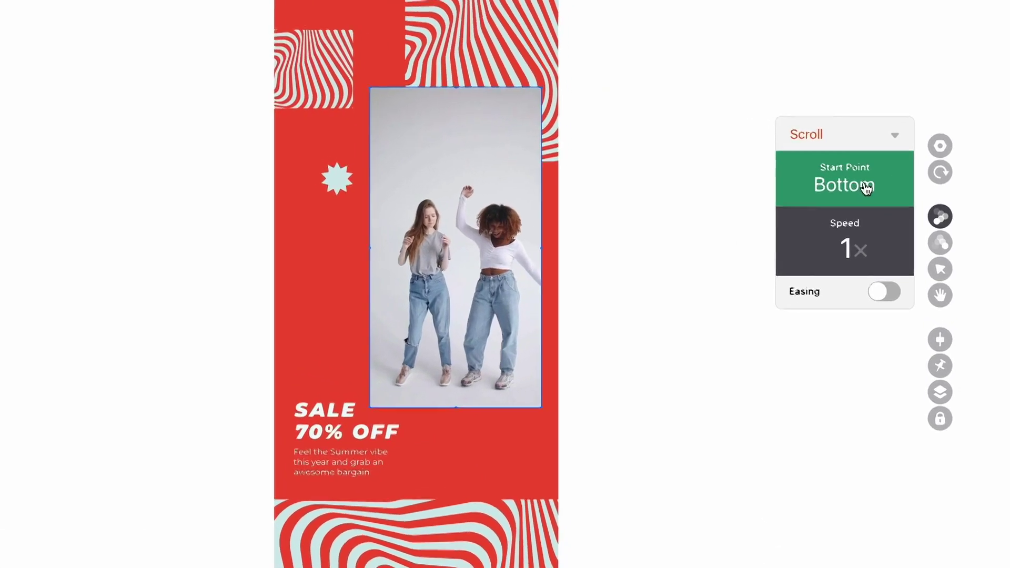
{"action": "left_click", "coordinate": [893, 201]}
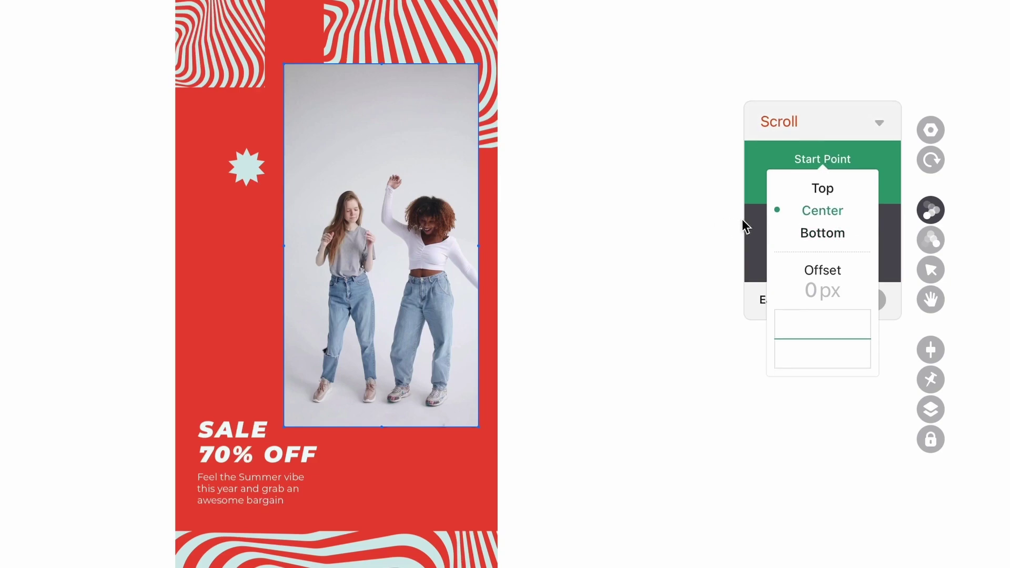
{"action": "left_click", "coordinate": [757, 200]}
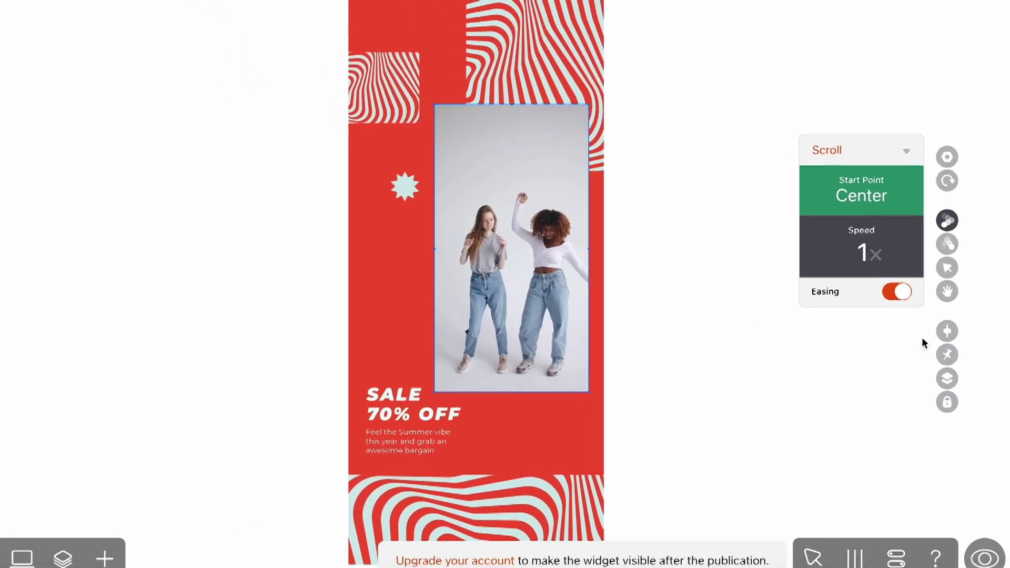
Preview the red sale page, scrolling down and up to watch the video react
{"action": "left_click", "coordinate": [986, 534]}
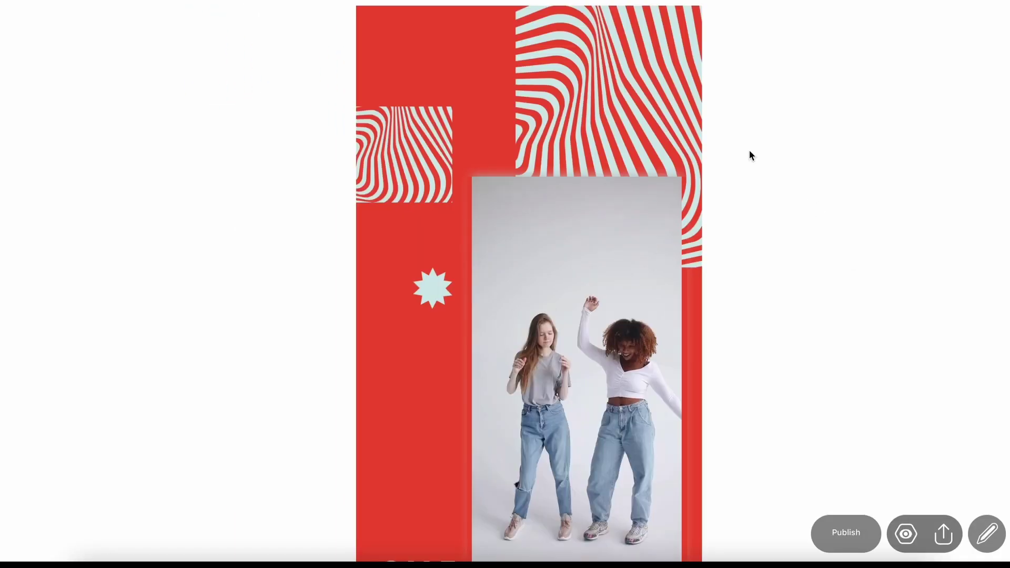
{"action": "scroll", "coordinate": [585, 95], "scroll_direction": "down", "scroll_amount": 6}
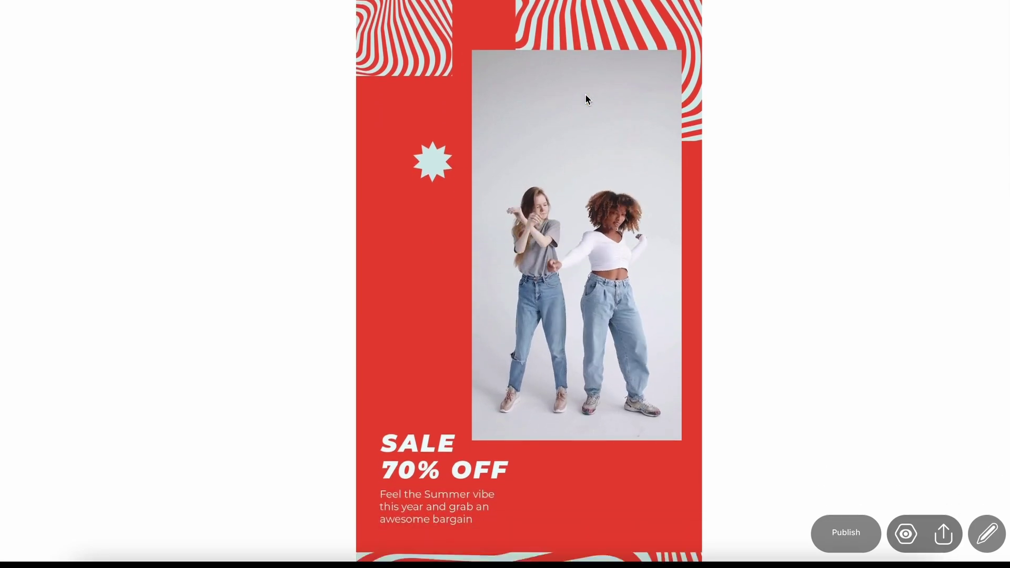
{"action": "scroll", "coordinate": [585, 95], "scroll_direction": "up", "scroll_amount": 5}
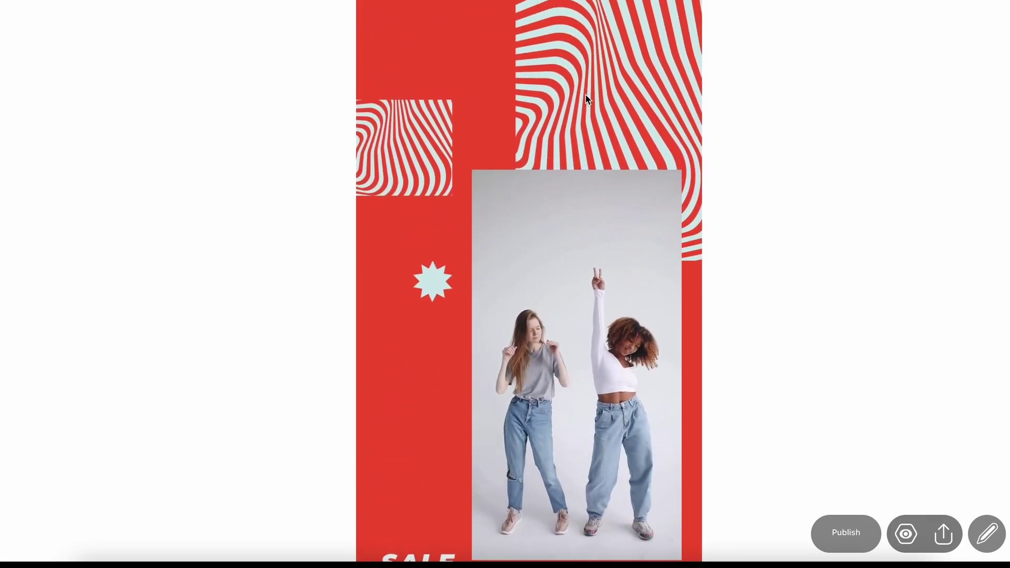
{"action": "scroll", "coordinate": [586, 94], "scroll_direction": "down", "scroll_amount": 4}
{"action": "scroll", "coordinate": [586, 95], "scroll_direction": "up", "scroll_amount": 3}
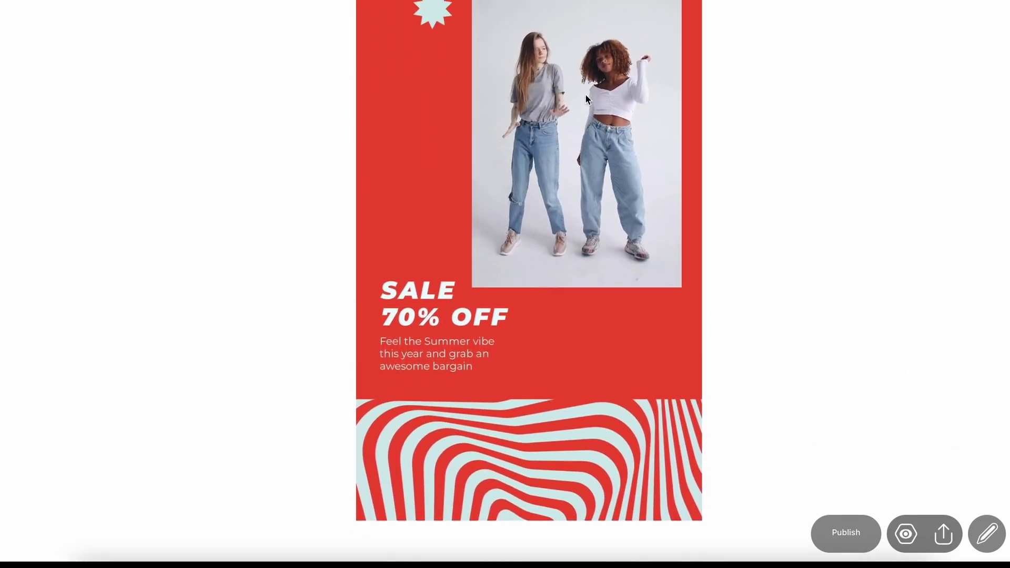
{"action": "scroll", "coordinate": [585, 95], "scroll_direction": "up", "scroll_amount": 3}
{"action": "scroll", "coordinate": [586, 95], "scroll_direction": "down", "scroll_amount": 1}
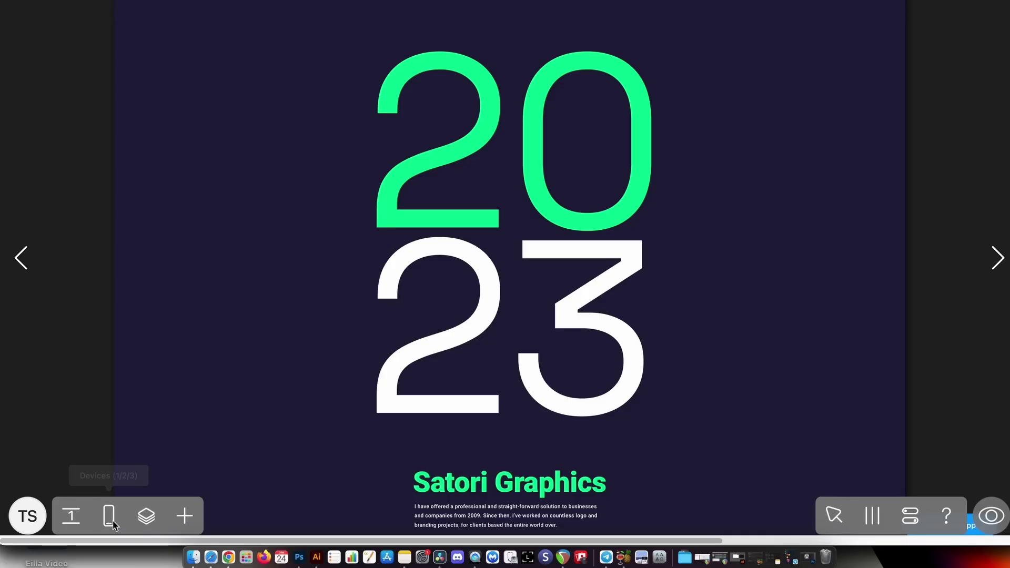
Show the Devices popup listing the Satori page's layout widths
{"action": "left_click", "coordinate": [113, 521]}
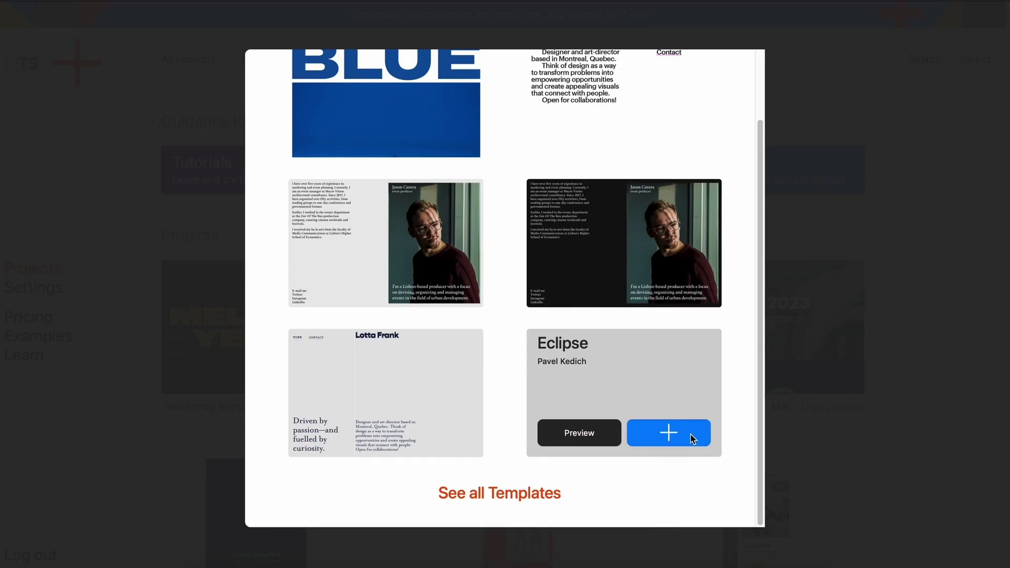
Open the Mellow Yellow template, switch to the 320 mobile layout and add a 768 layout
{"action": "left_click", "coordinate": [691, 435]}
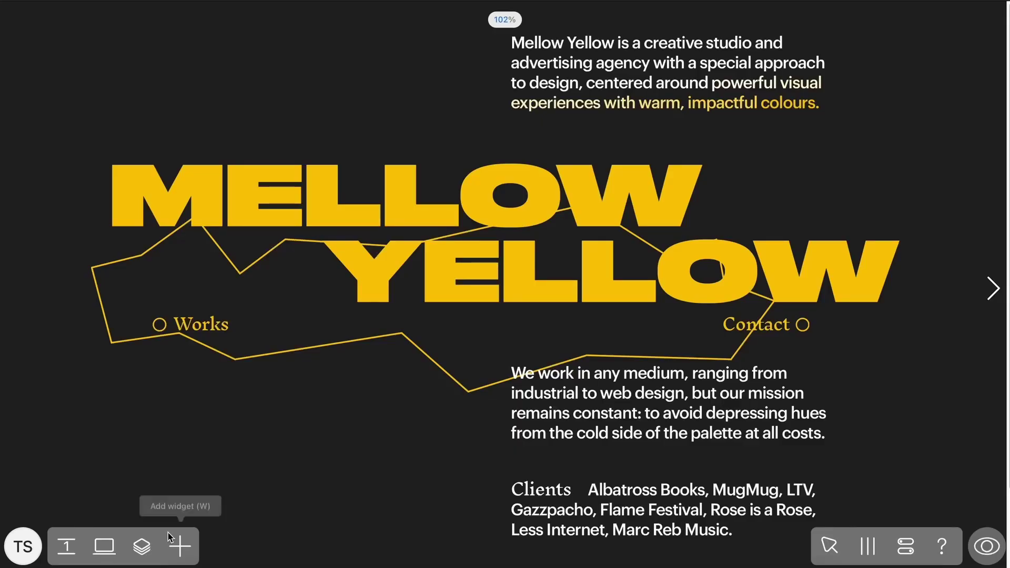
{"action": "left_click", "coordinate": [104, 545]}
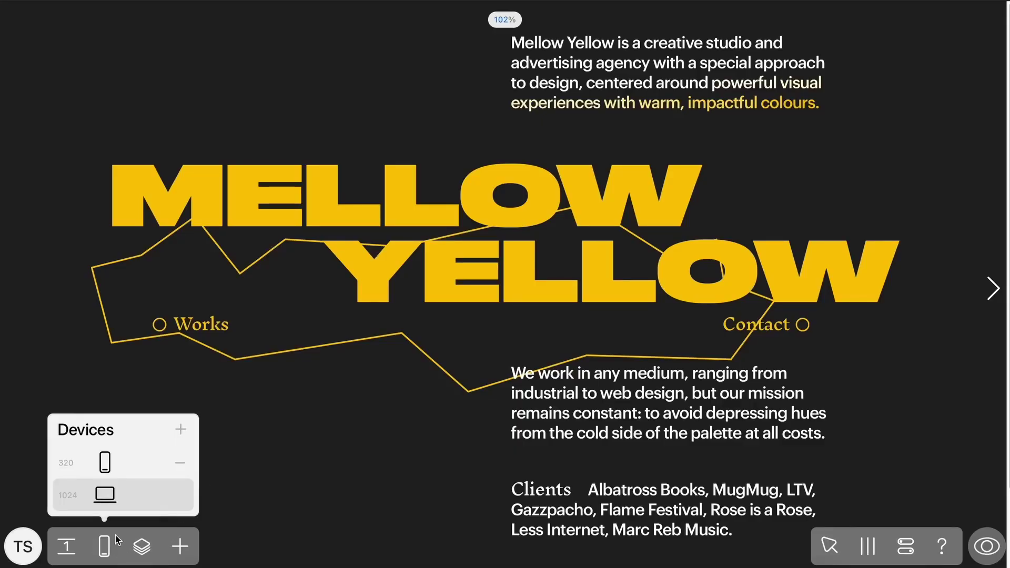
{"action": "left_click", "coordinate": [118, 463]}
{"action": "scroll", "coordinate": [797, 313], "scroll_direction": "down", "scroll_amount": 3}
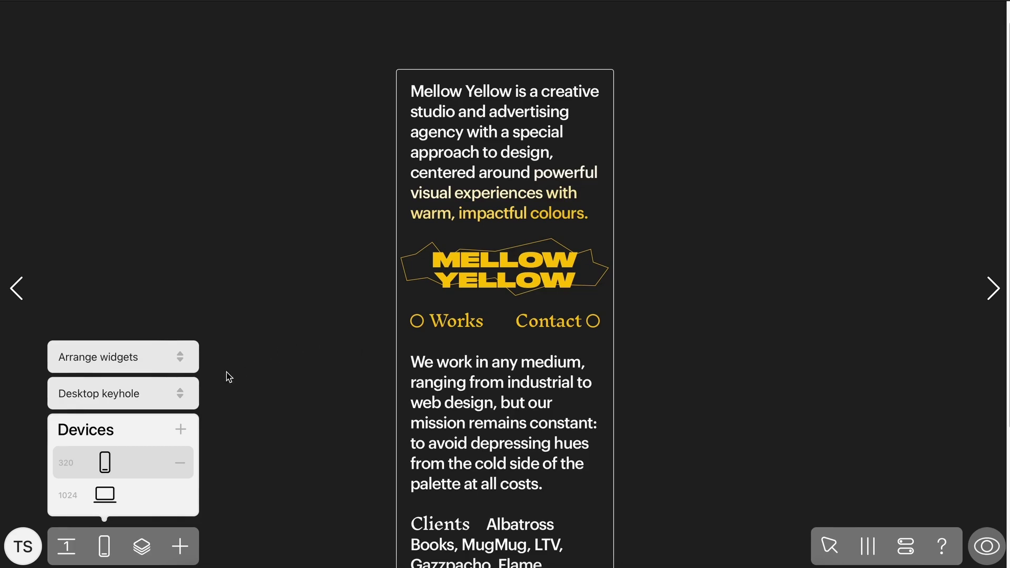
{"action": "left_click", "coordinate": [186, 429]}
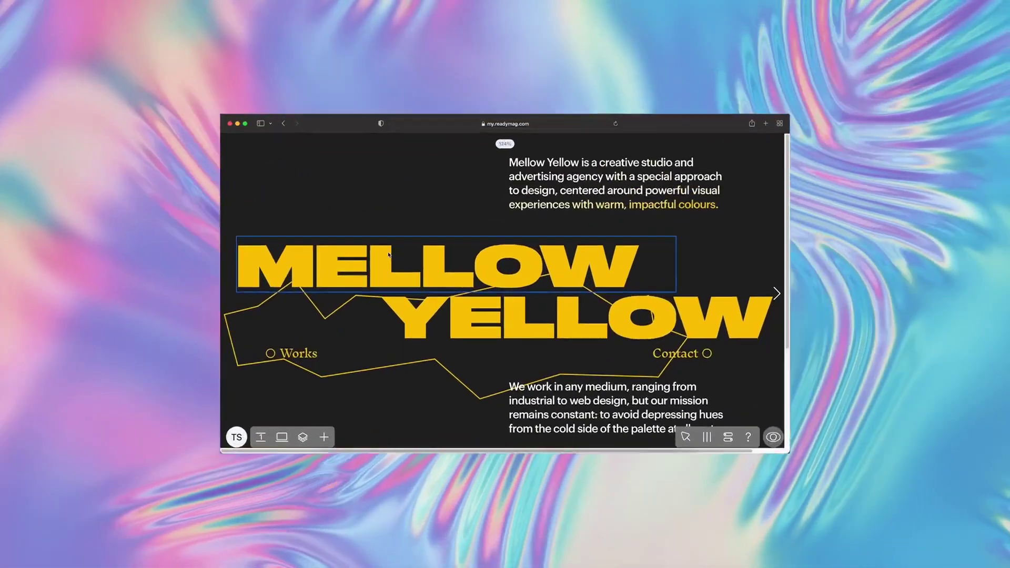
Change the MELLOW heading's text colour from yellow to bright green
{"action": "left_click", "coordinate": [388, 255]}
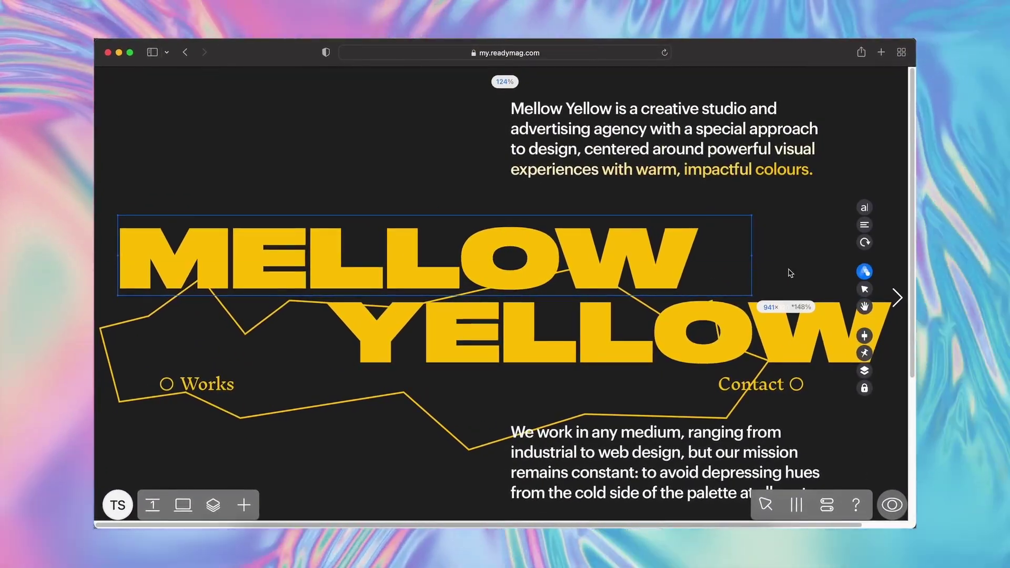
{"action": "left_click", "coordinate": [869, 225]}
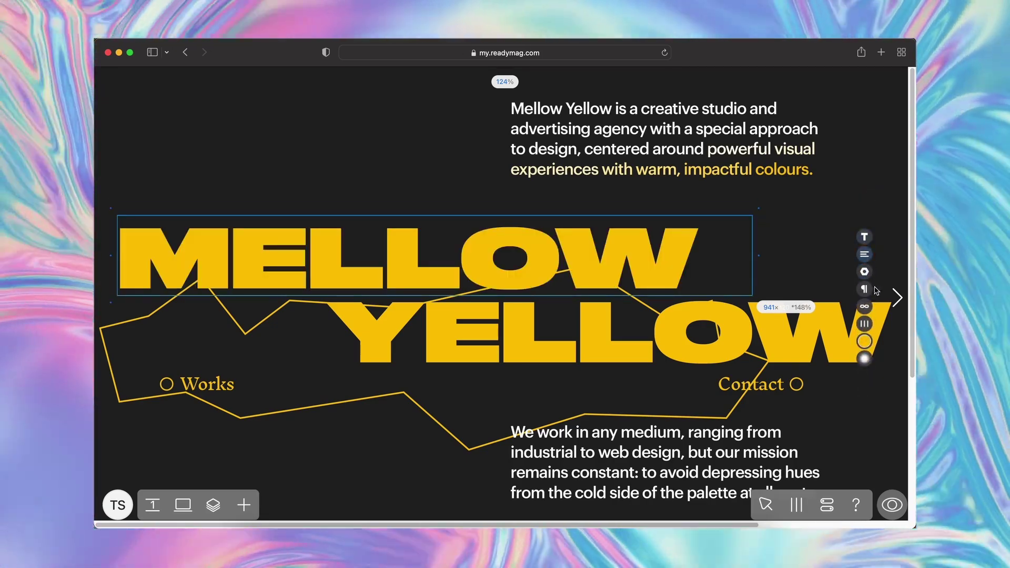
{"action": "left_click", "coordinate": [865, 341]}
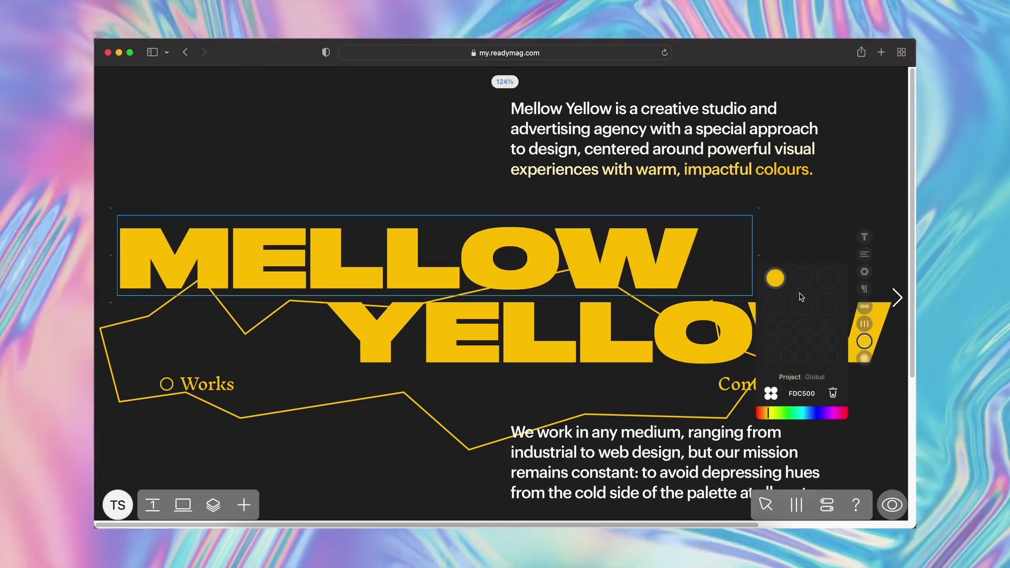
{"action": "left_click_drag", "start_coordinate": [788, 412], "coordinate": [793, 411]}
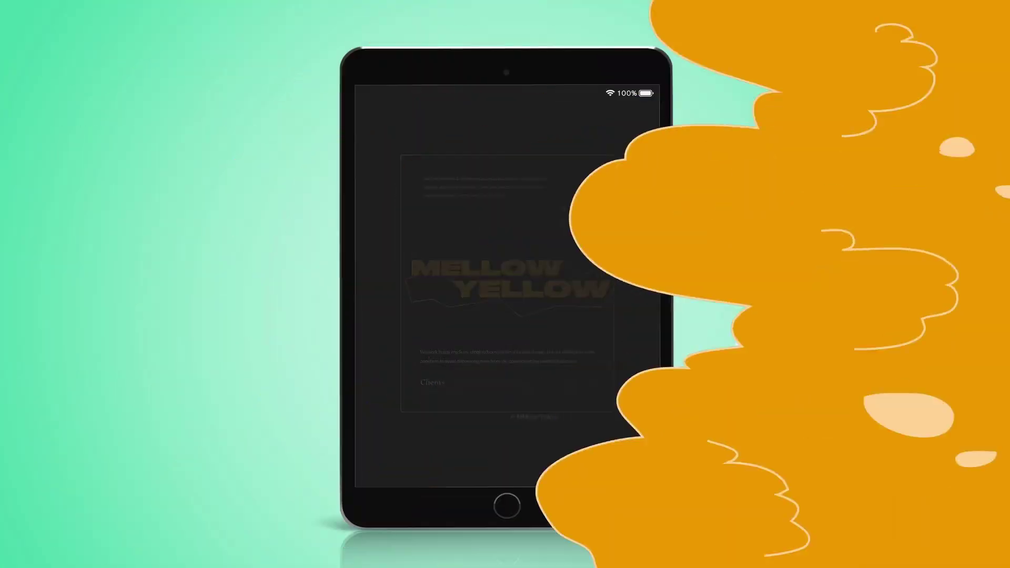